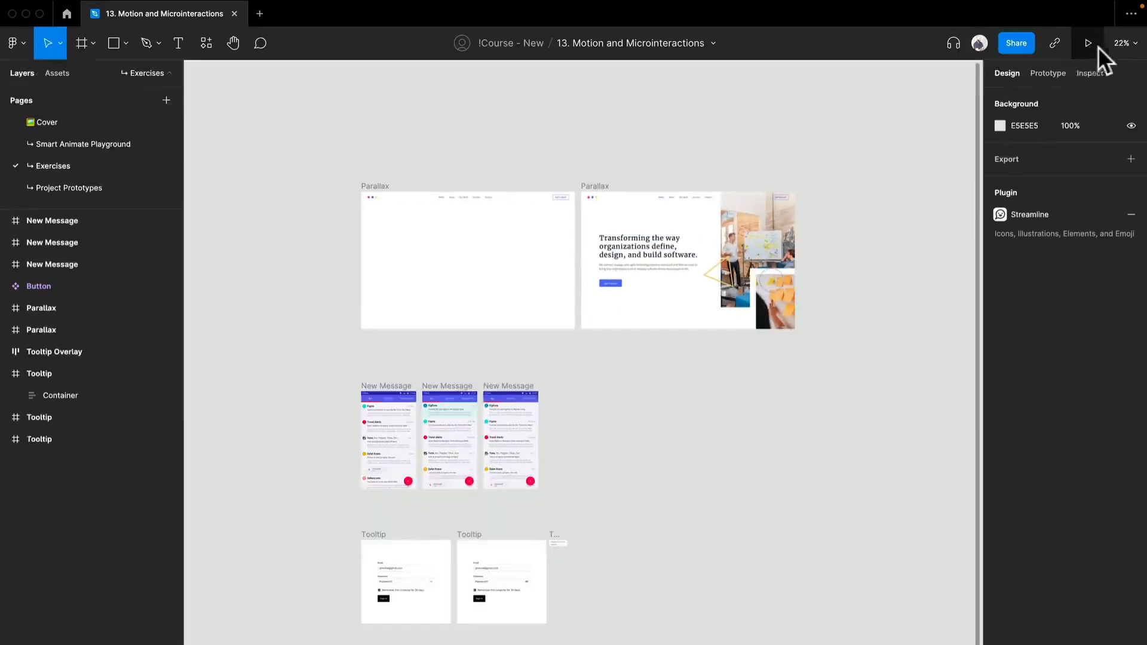
Step: Present the Exercises prototype, open the Parallax flow and replay its entrance animation several times
left_click(1060, 41)
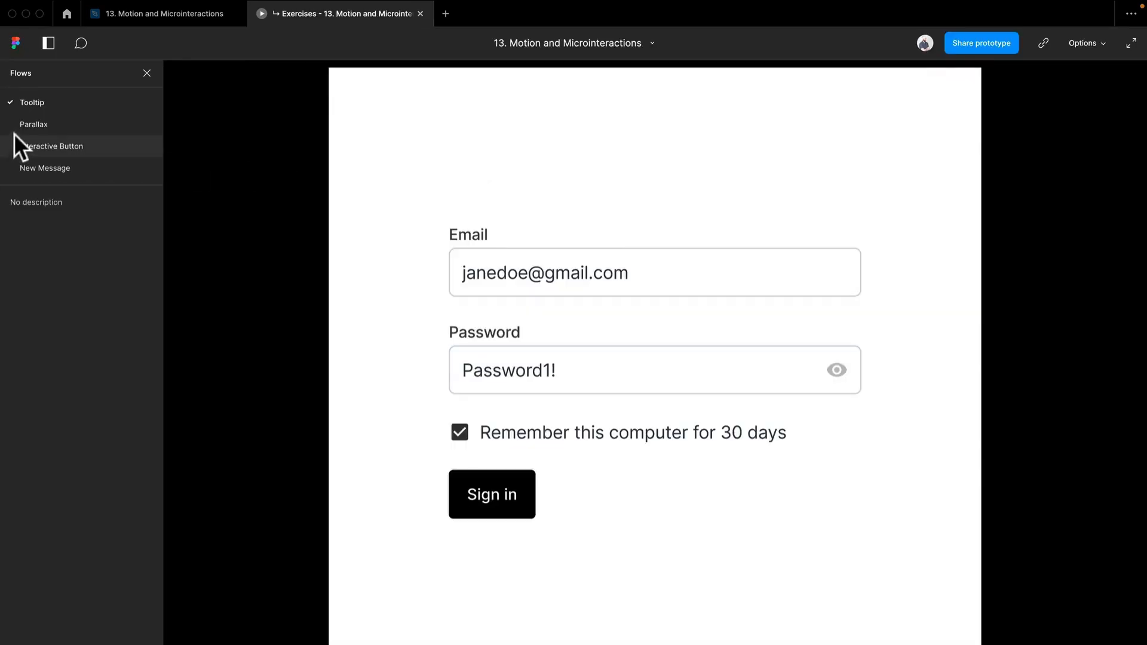
left_click(35, 123)
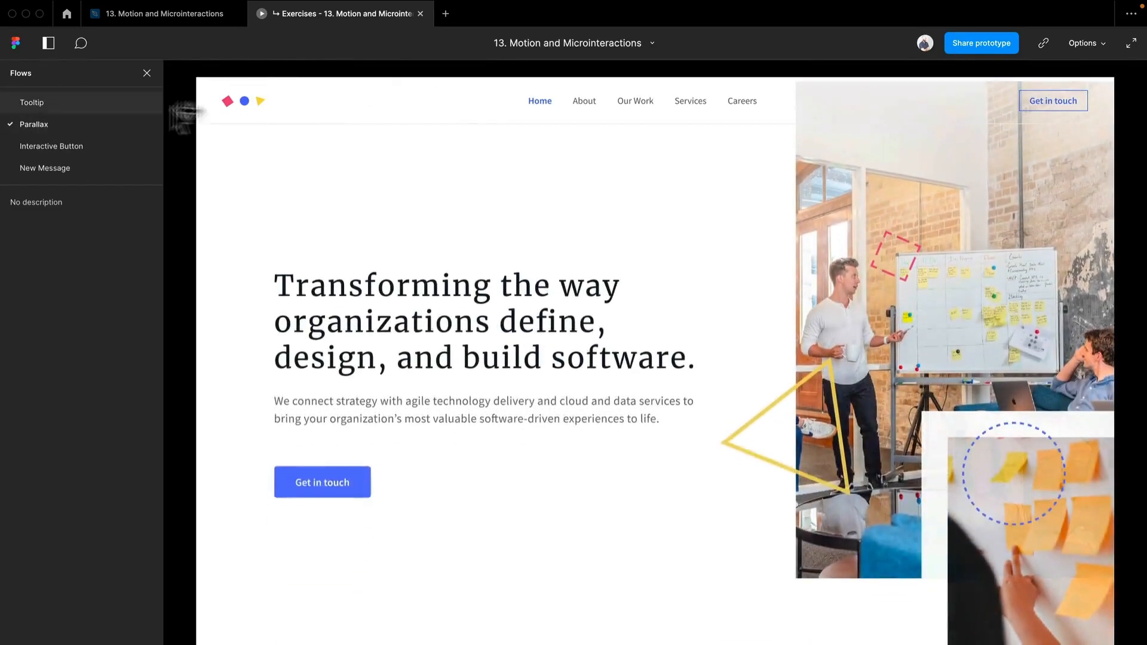
key("r")
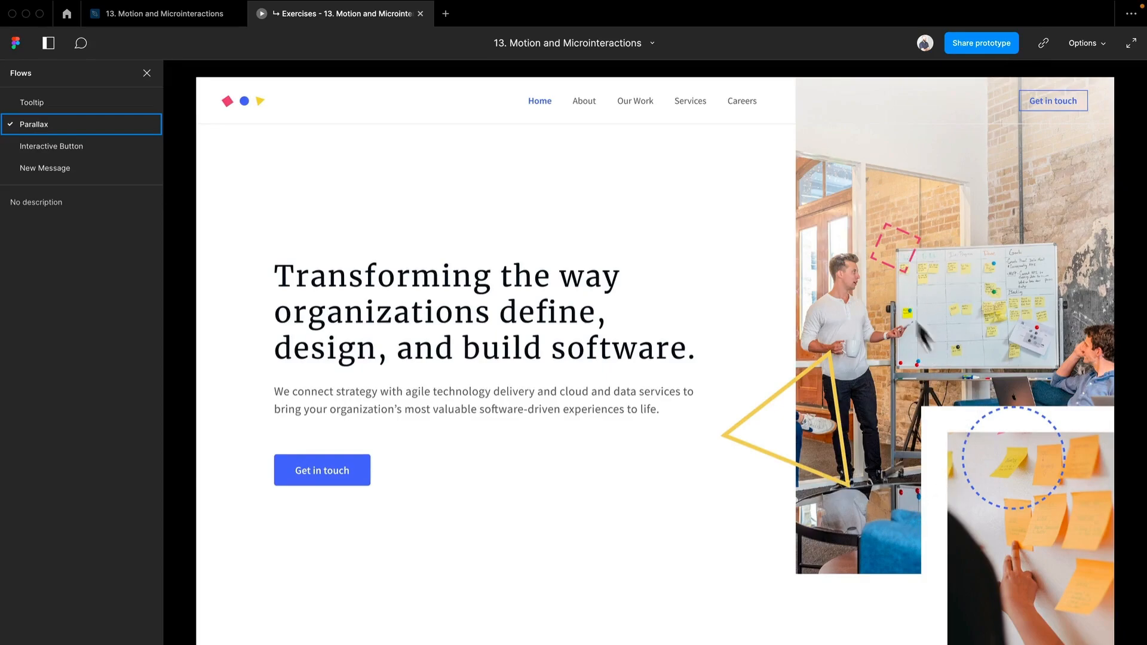
key("r")
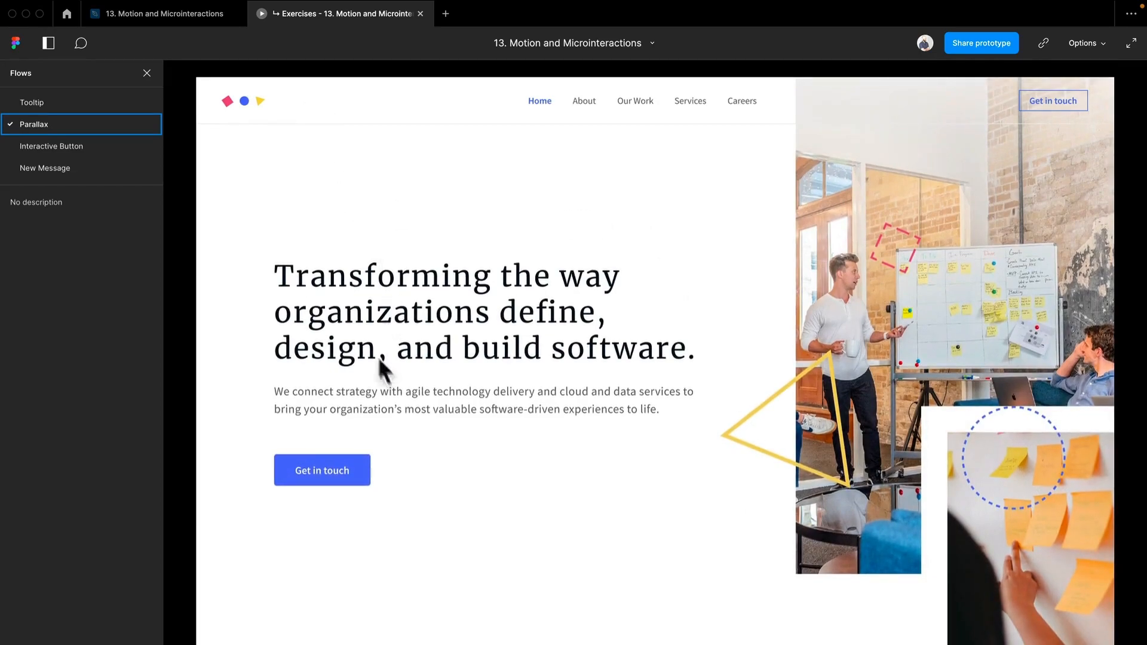
key("r")
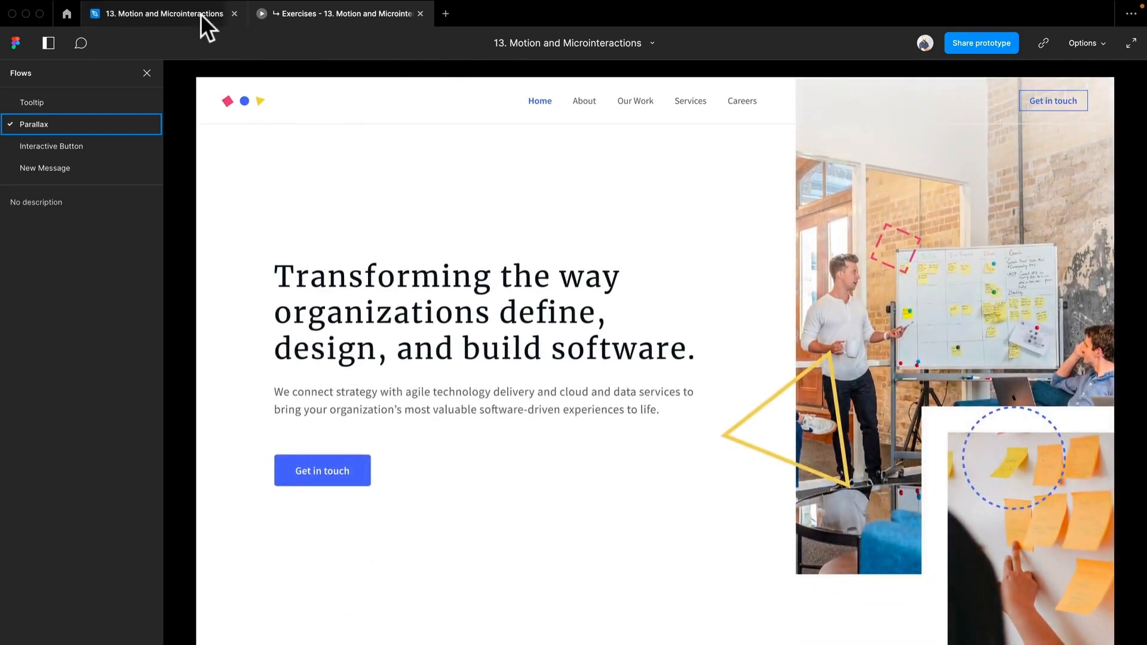
Step: Back in the design file, inspect the prototype interaction linking the blank Parallax frame to the finished one
left_click(201, 14)
scroll(720, 254, "up", 3)
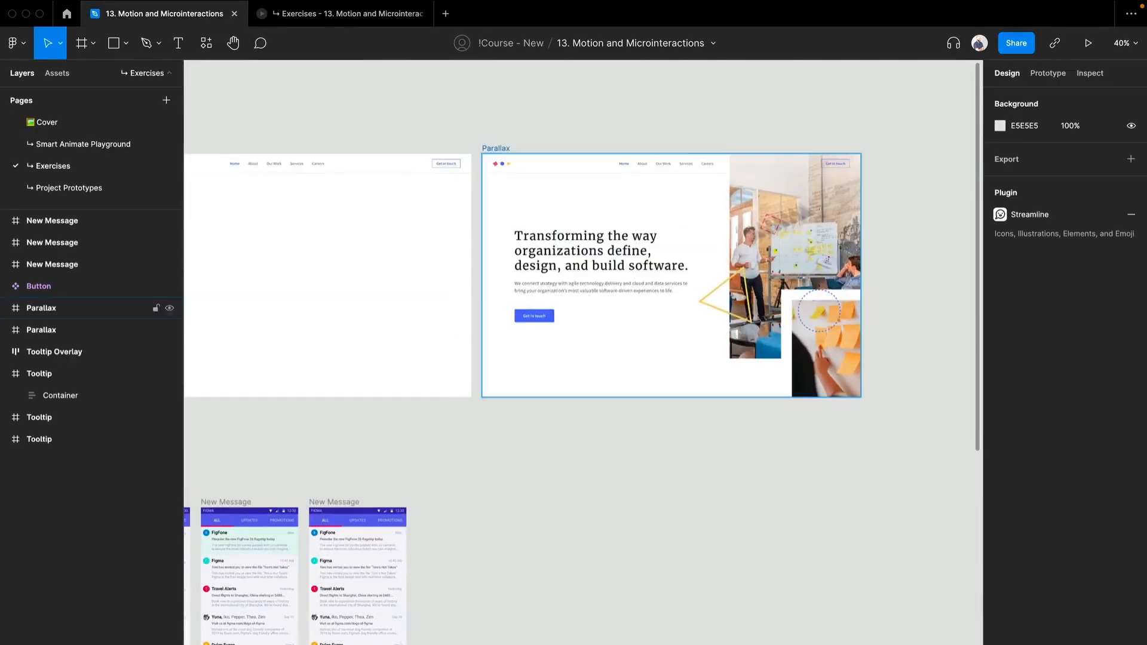
left_click(1048, 73)
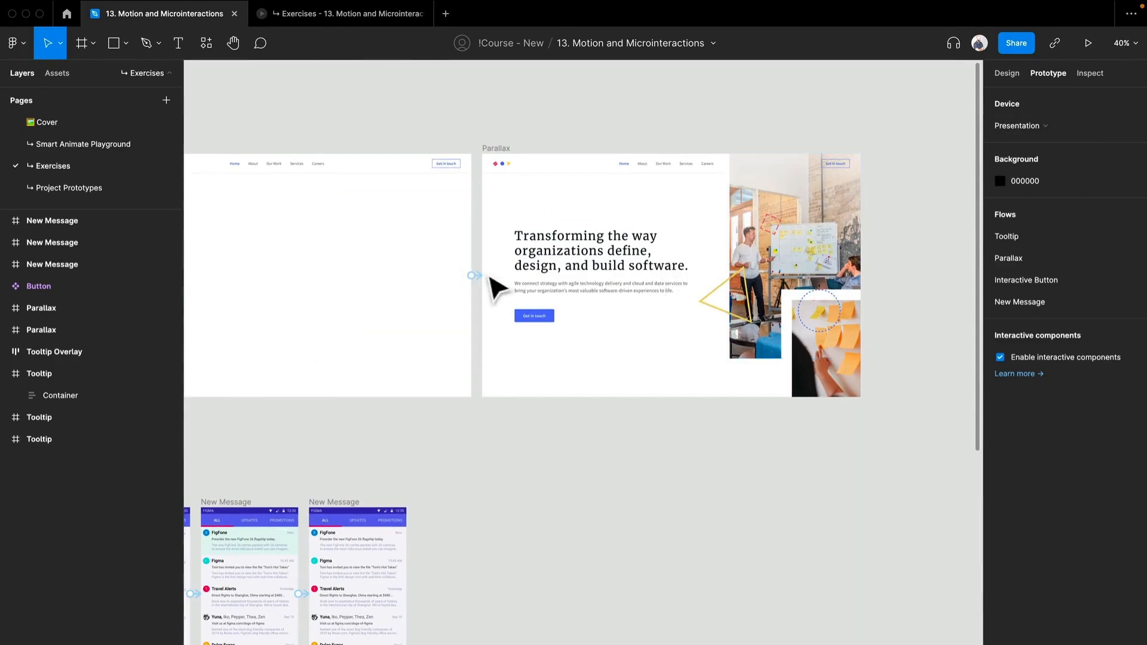
left_click(452, 234)
scroll(456, 242, "up", 1)
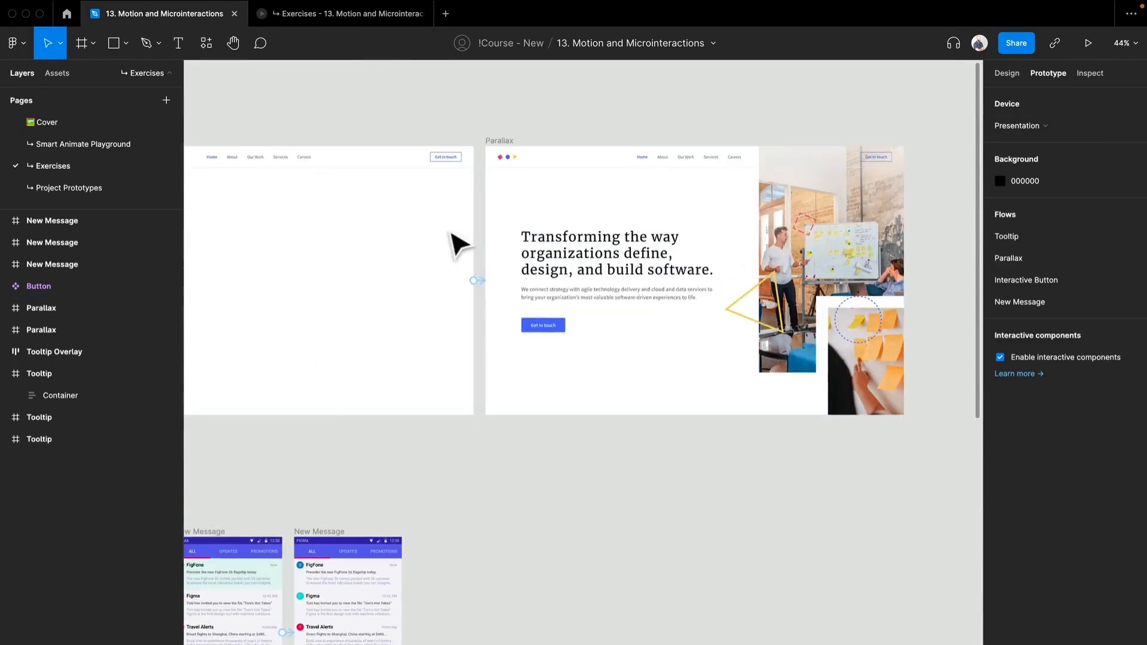
scroll(457, 242, "down", 2)
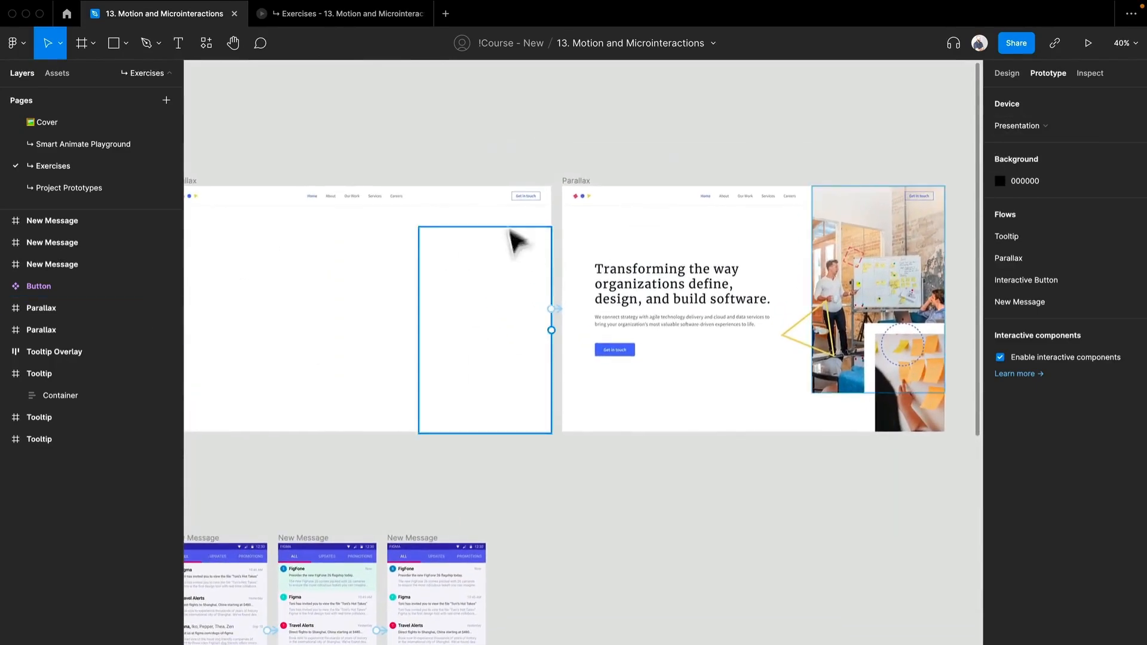
left_click(560, 312)
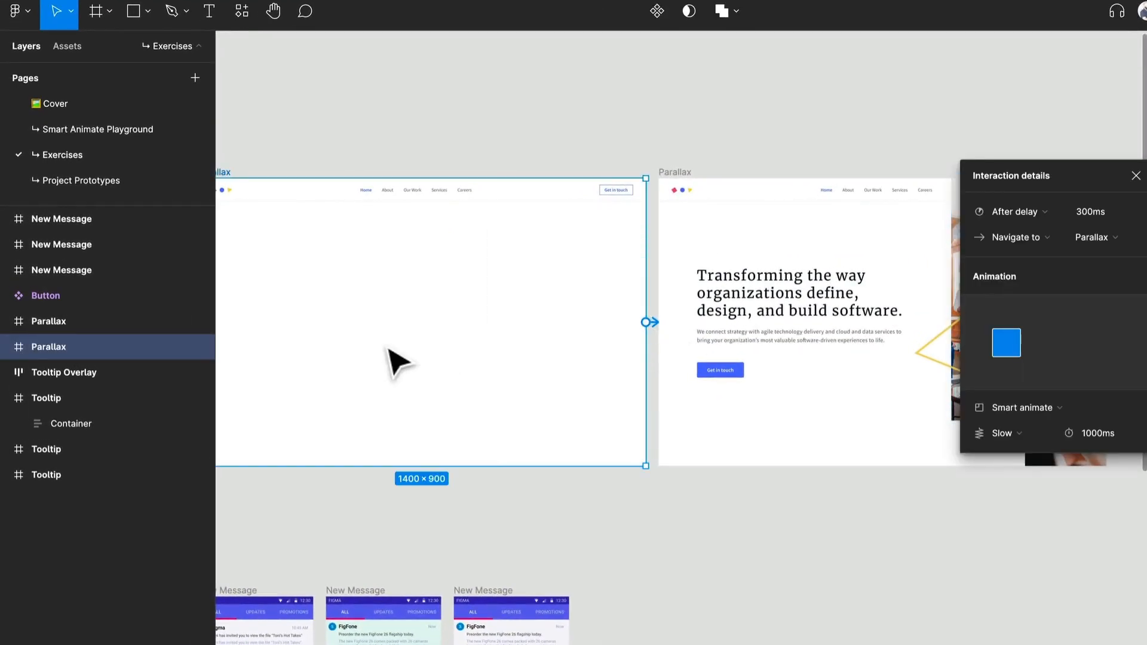
left_click(396, 360)
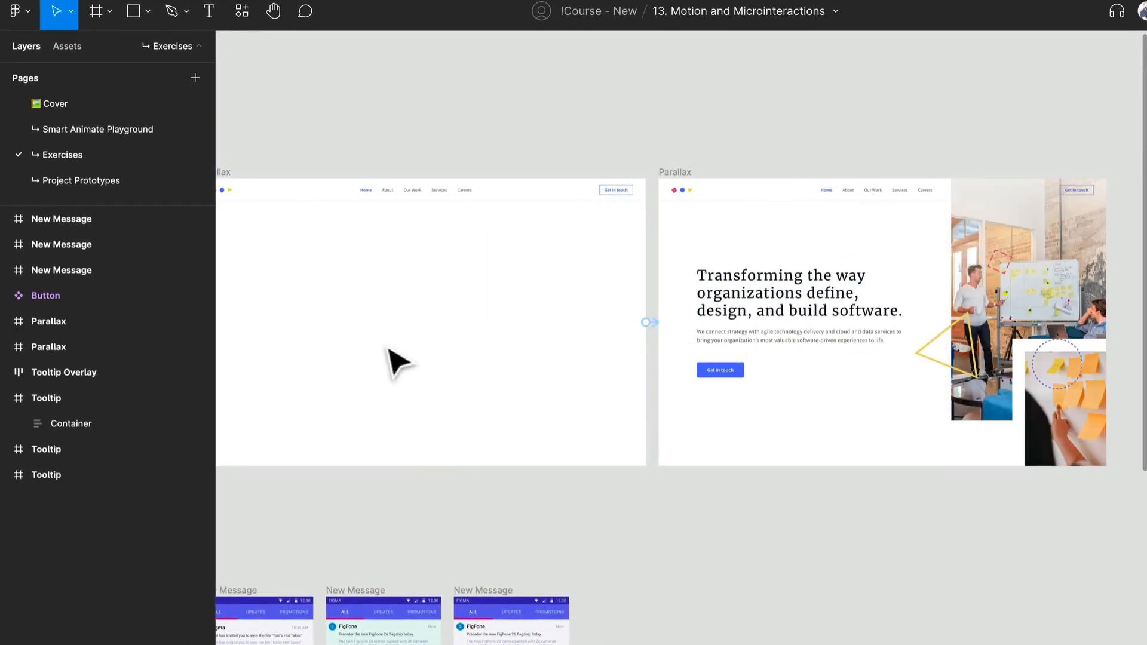
Step: Examine how the header, text, triangle, dashed square and circle match between the two Parallax frames
left_click(232, 176)
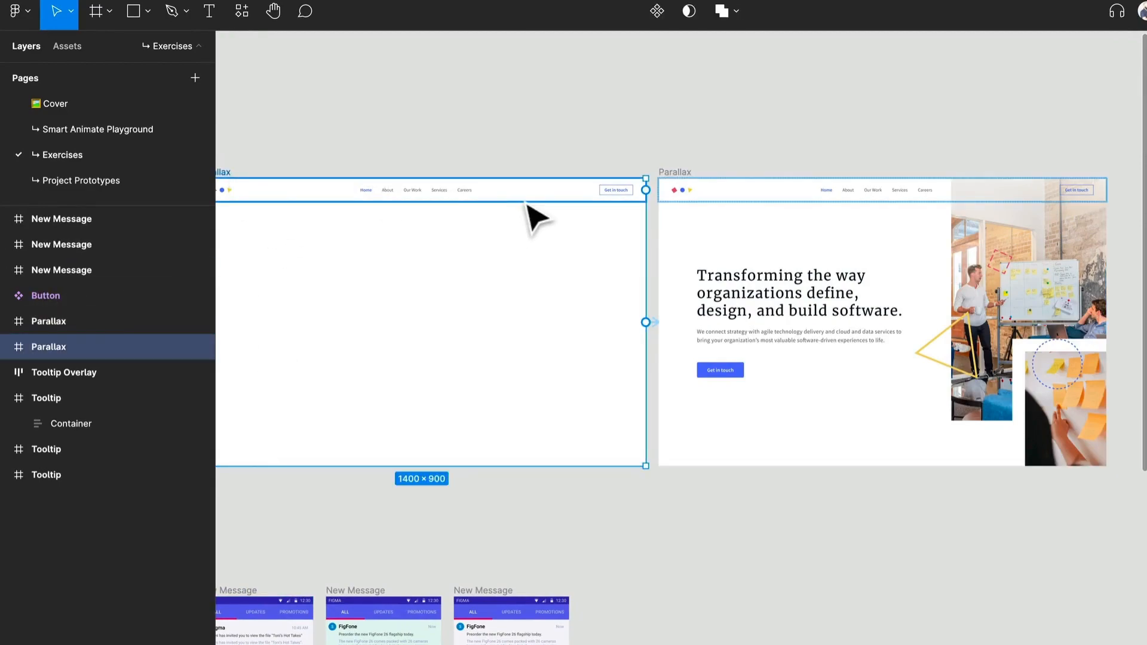
left_click(525, 199)
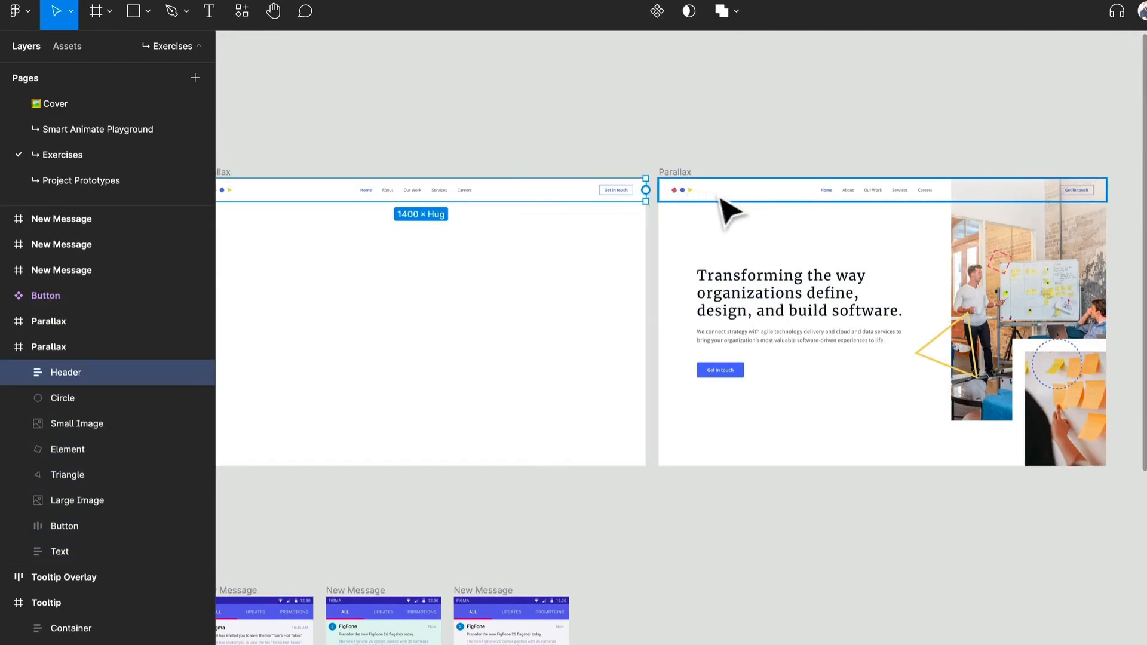
left_click(848, 314)
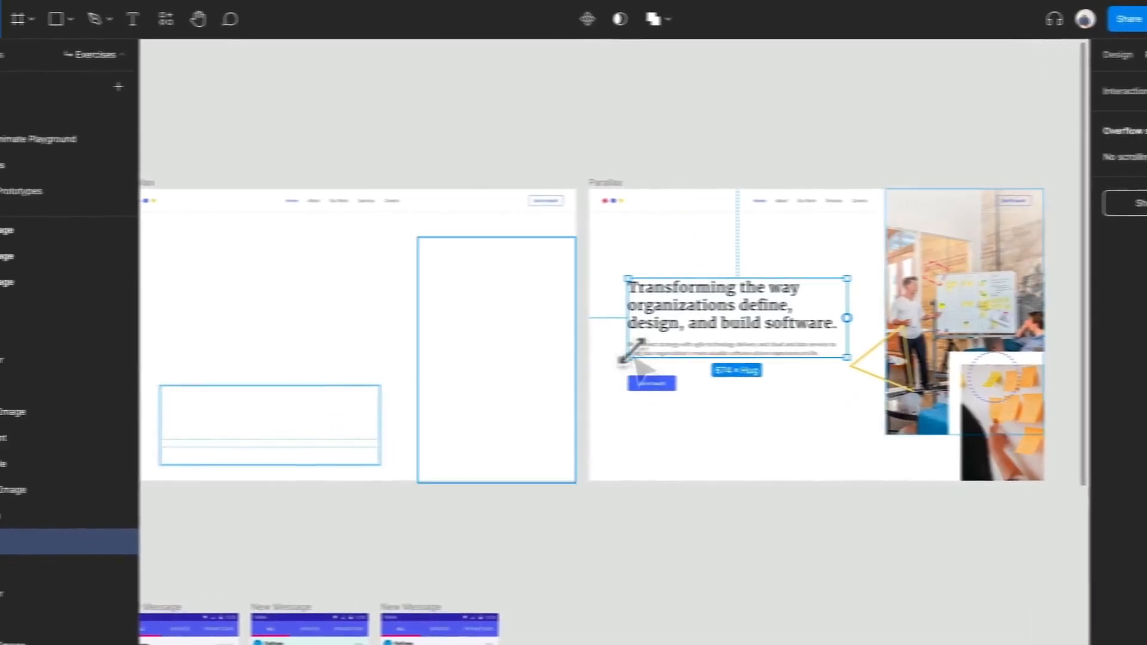
left_click(1003, 382)
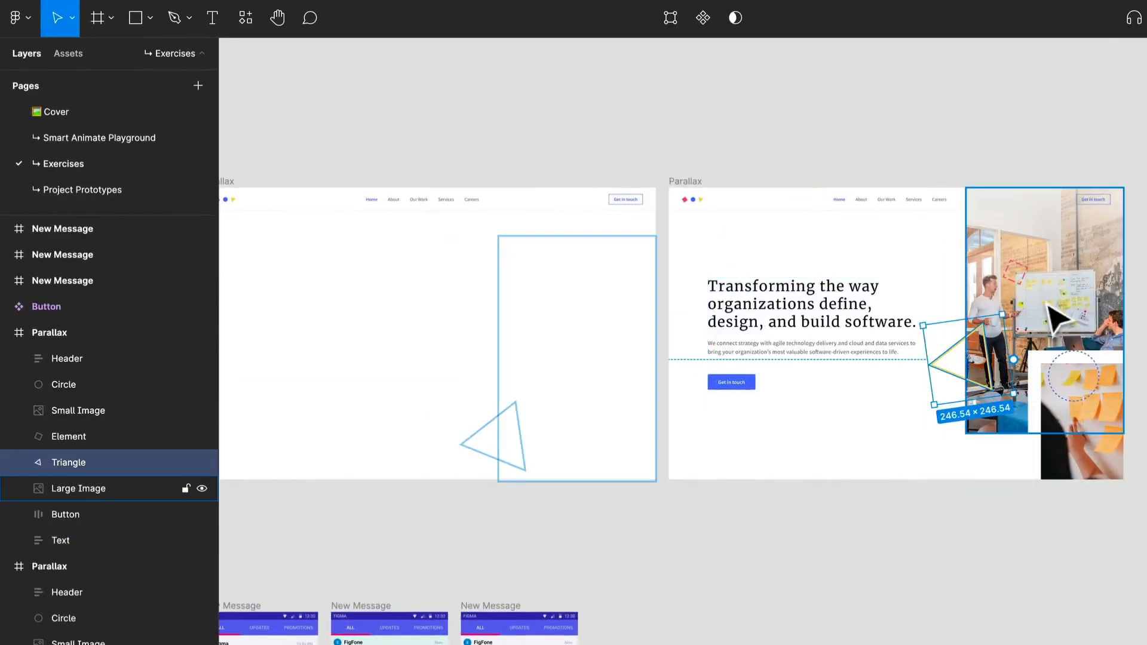
left_click(1028, 274)
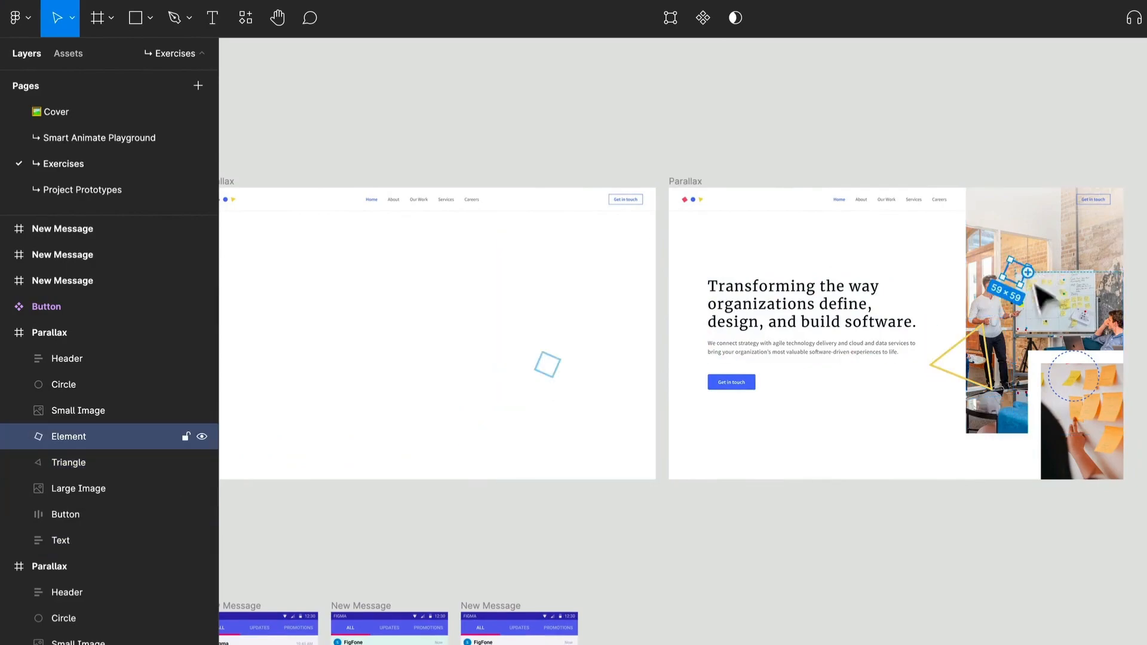
left_click(1105, 379)
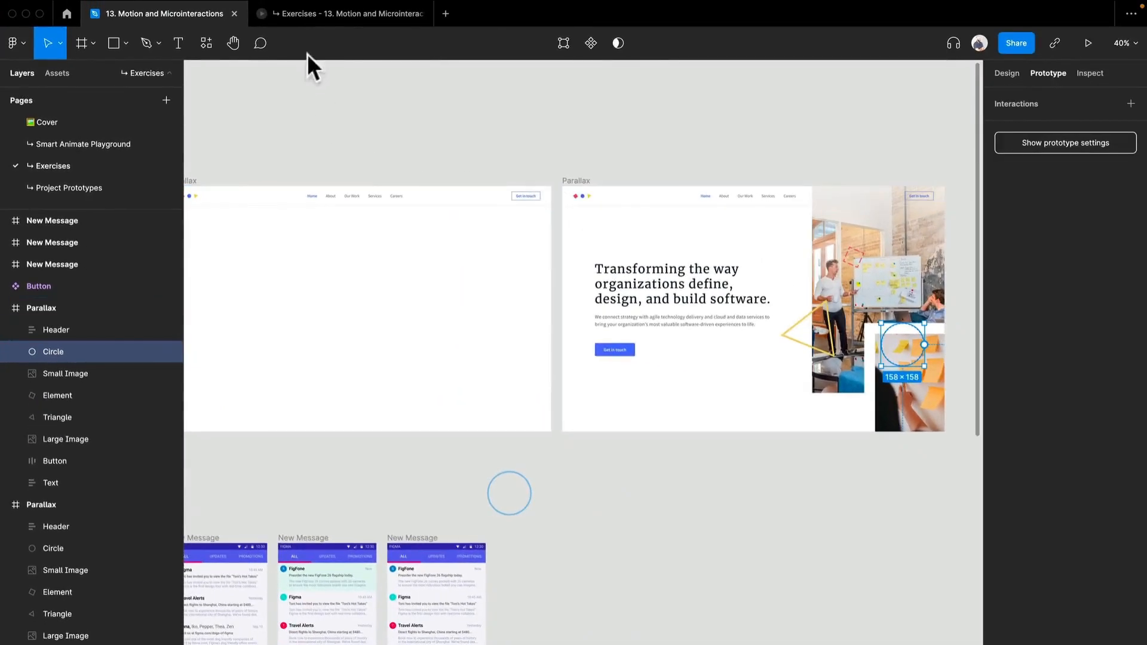
left_click(330, 14)
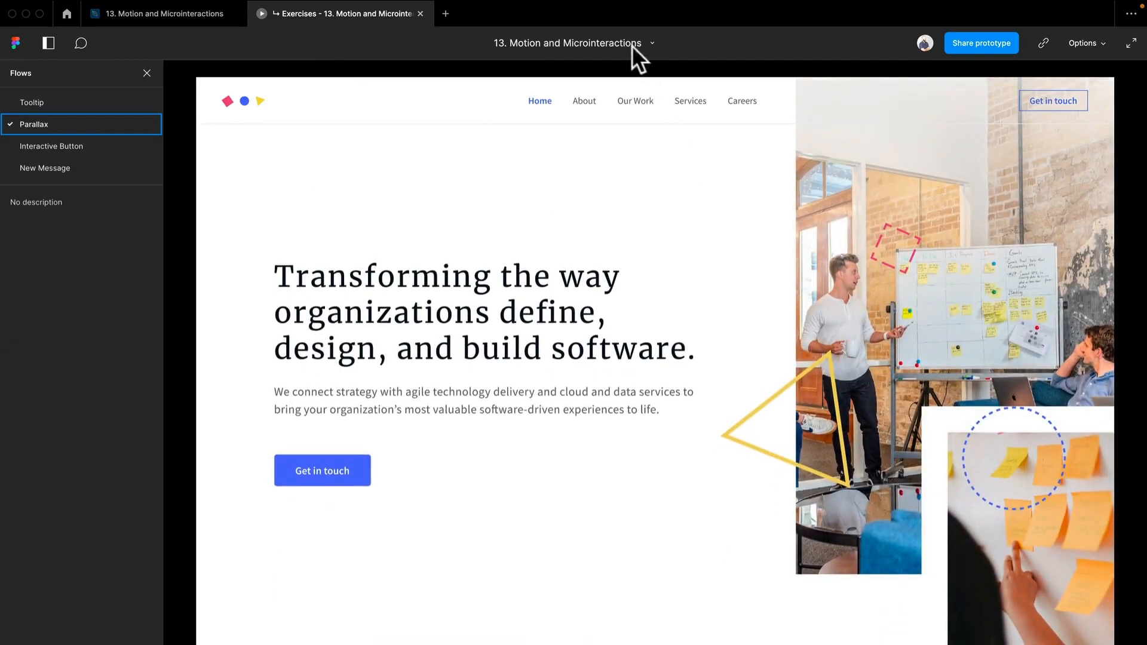
left_click(215, 18)
Step: Duplicate the finished Parallax frame into an empty canvas area as two identical copies placed side by side
left_click(667, 455)
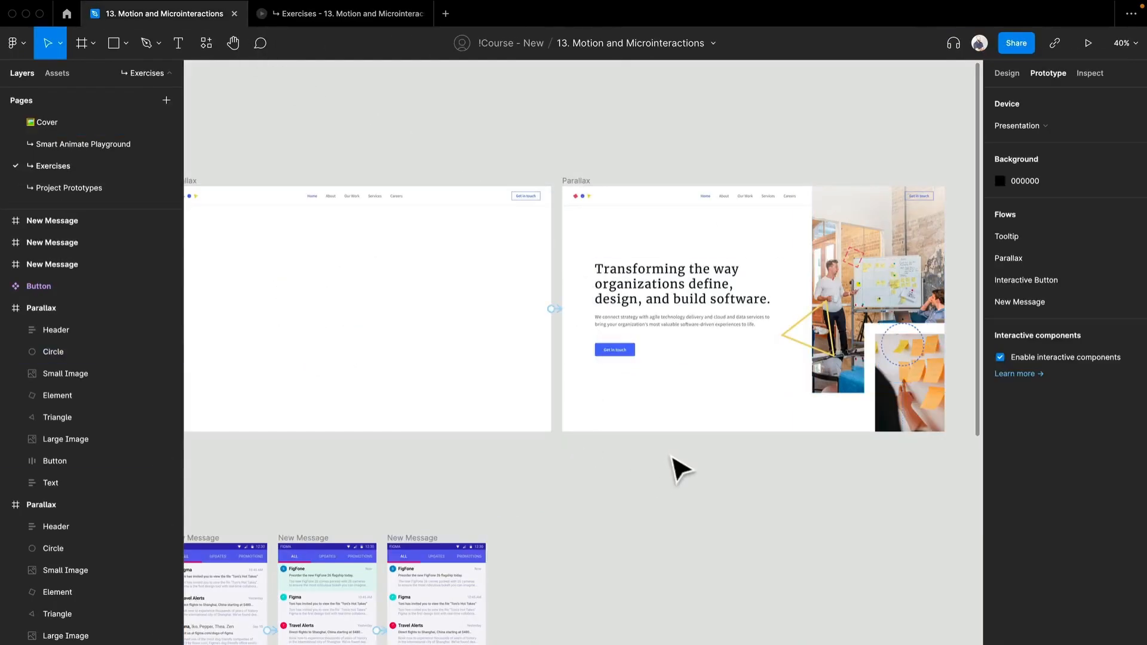
scroll(670, 455, "down", 3)
left_click_drag(671, 455, 644, 413)
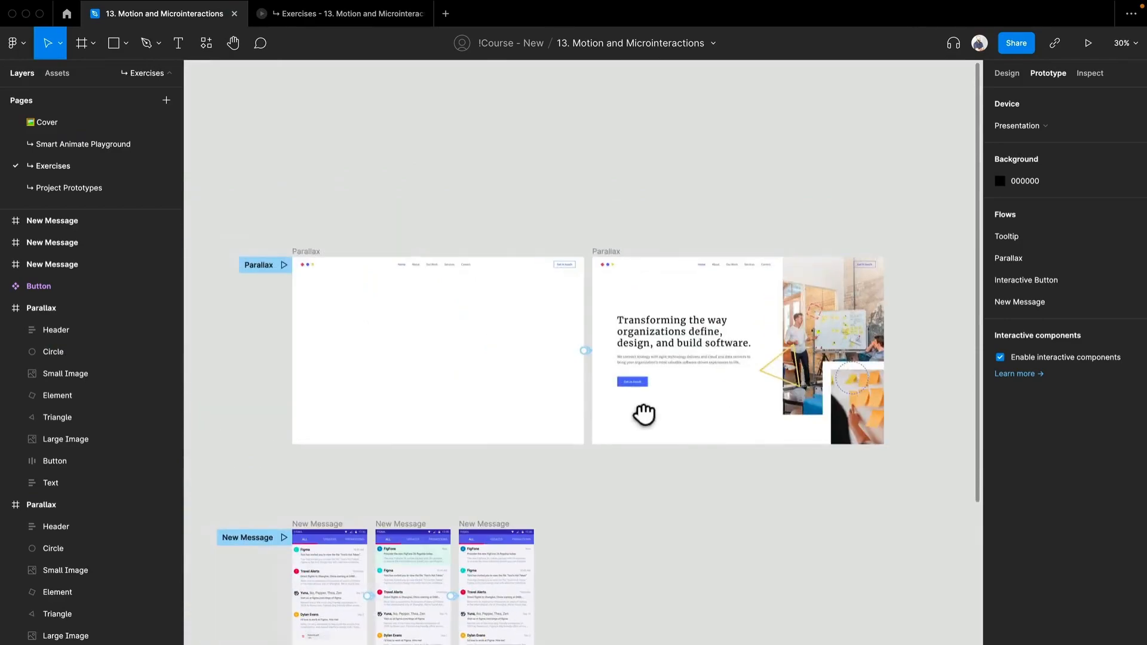
left_click_drag(615, 256, 687, 259)
left_click_drag(740, 230, 831, 278)
left_click(638, 184)
left_click_drag(838, 223, 646, 228)
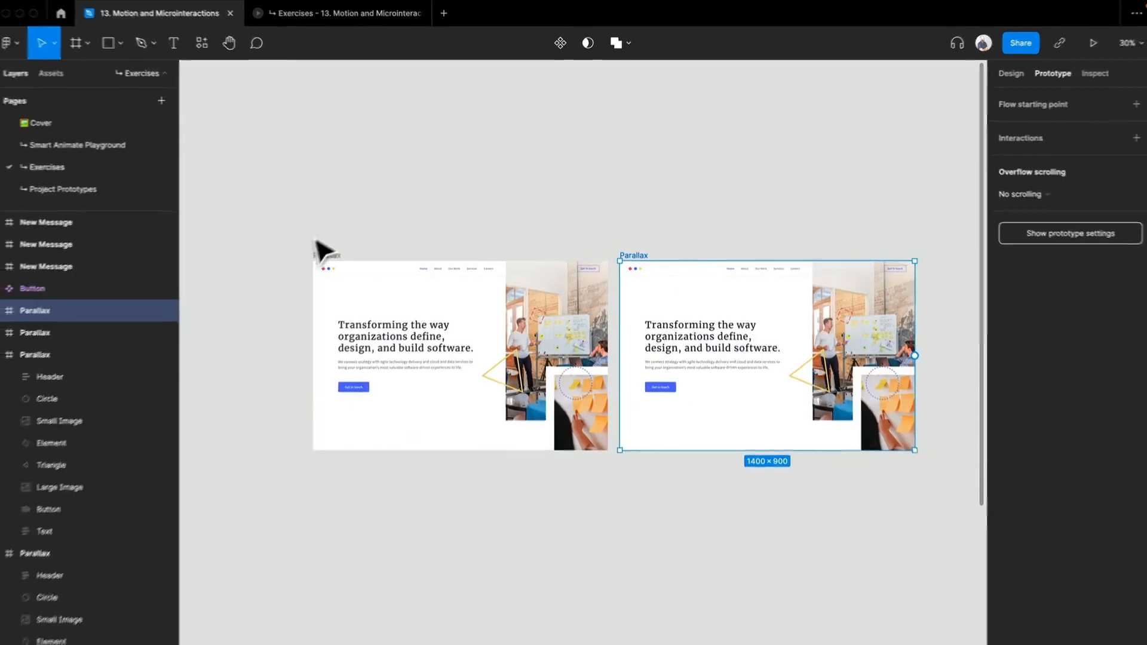
Step: Rename both copied frames together as Parallax v2
left_click(326, 254, "shift")
key("ctrl+r")
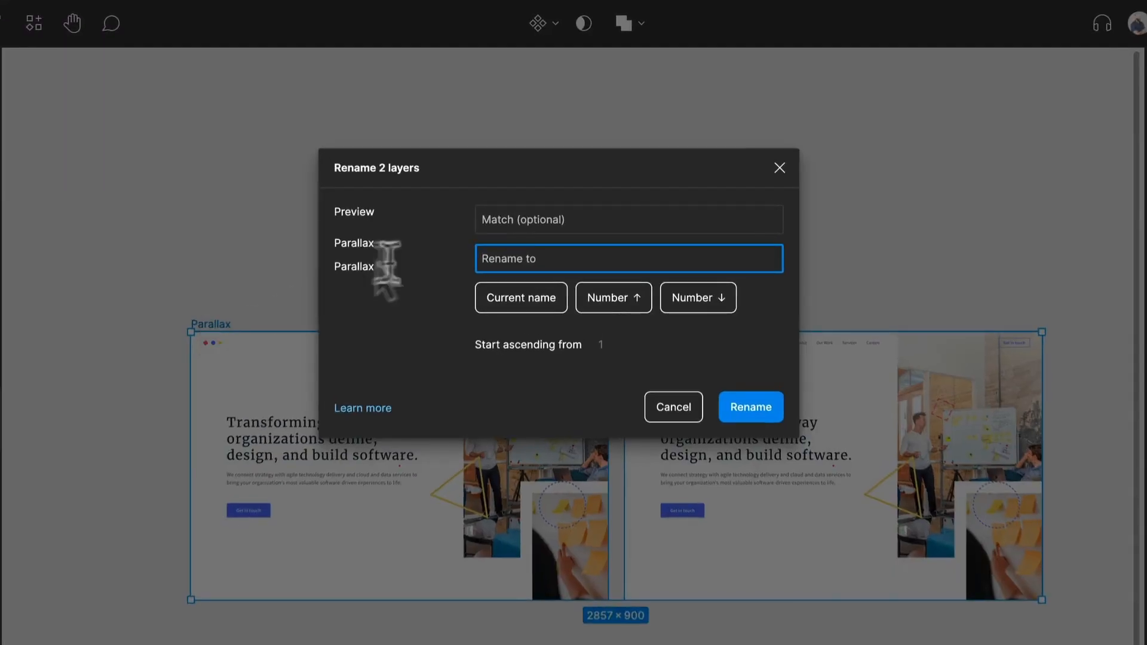
type("v2")
key("Return")
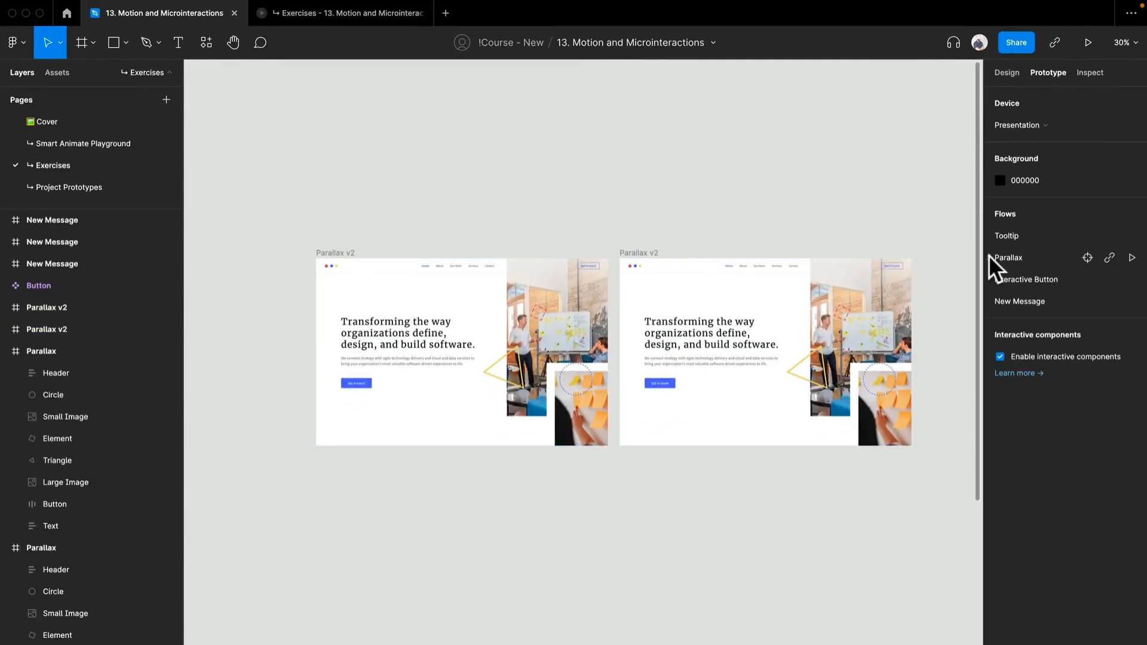
Step: Move the Parallax flow to the start of the flows list and give the left copied frame a flow starting point named Parallax v2
left_click_drag(1002, 257, 1010, 237)
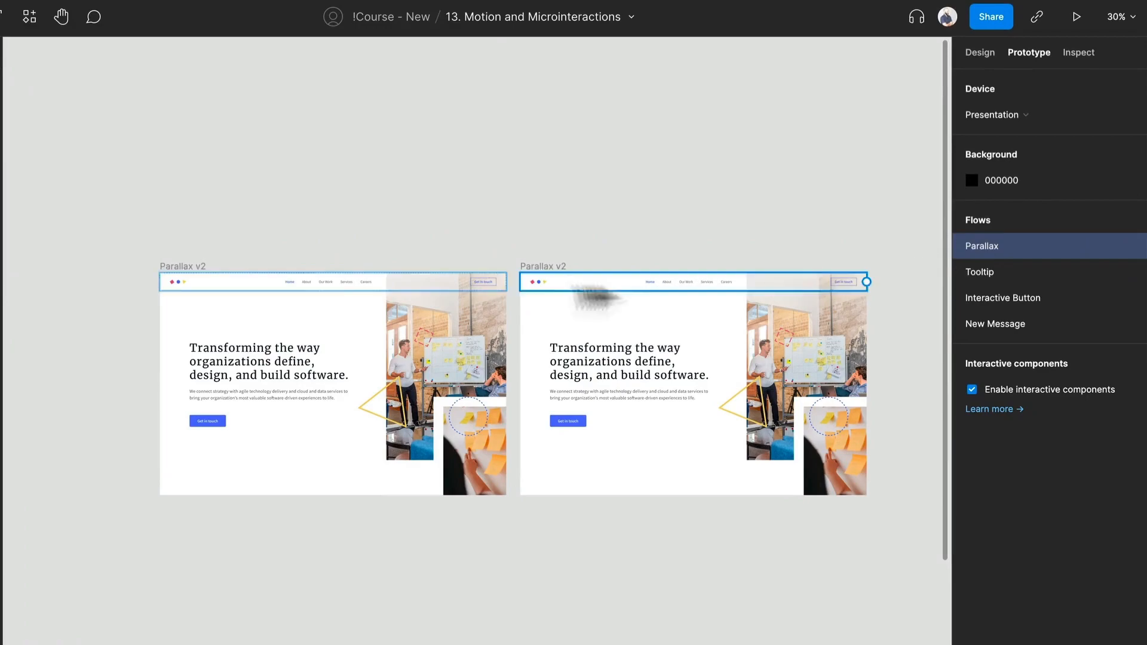
left_click(178, 265)
left_click(1126, 89)
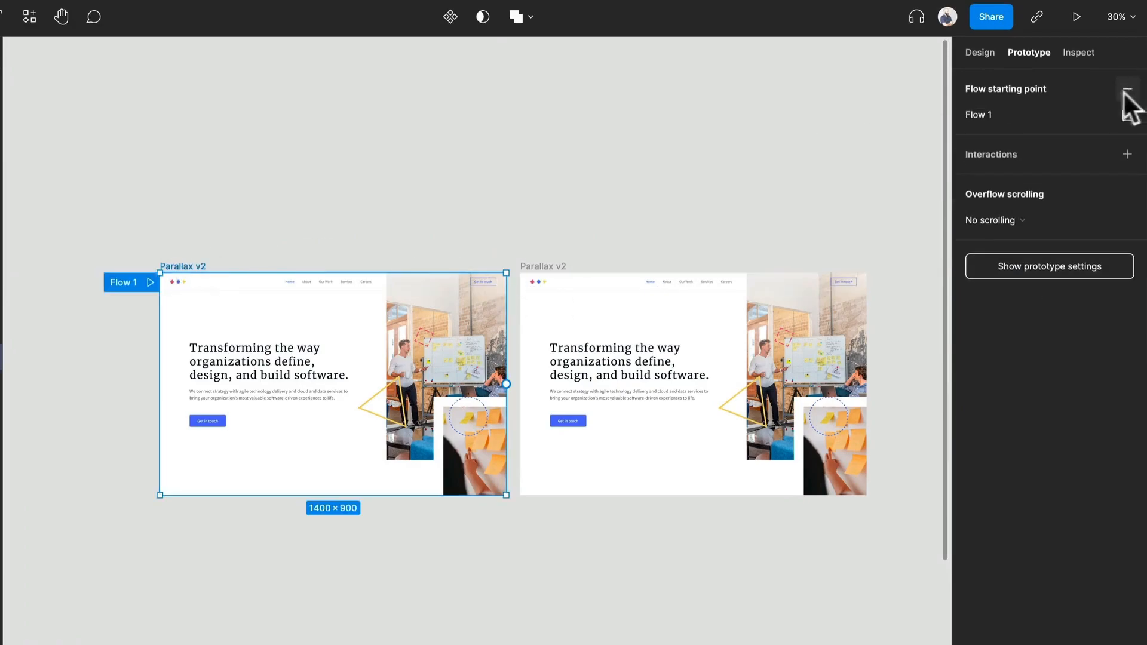
double_click(988, 110)
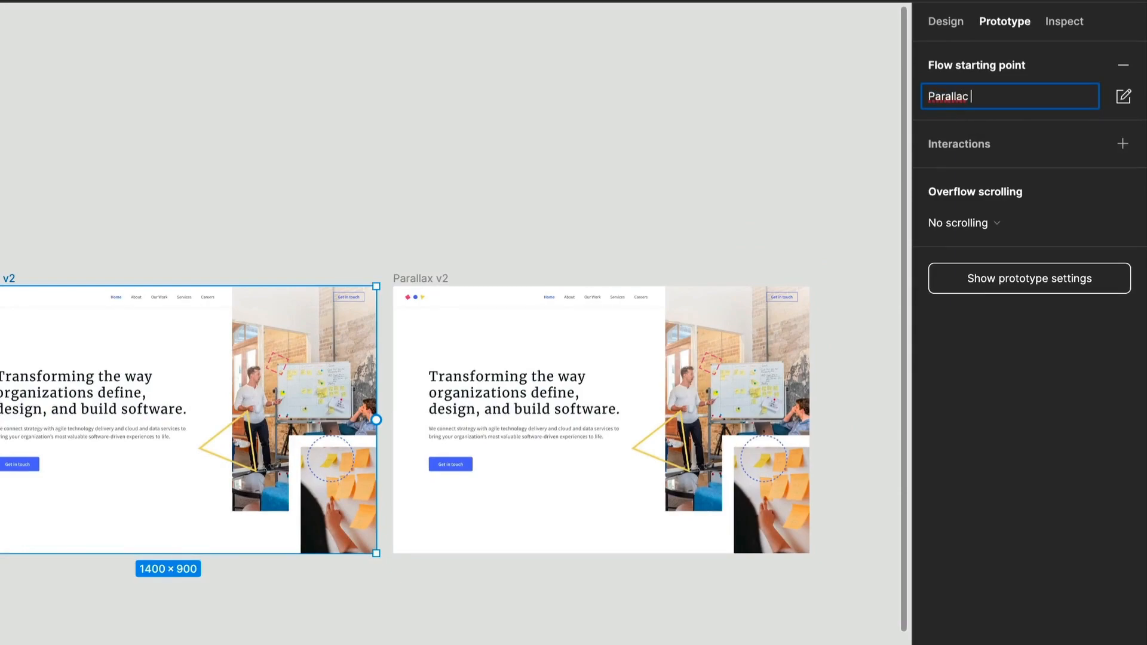
type("Parallax v2")
key("Return")
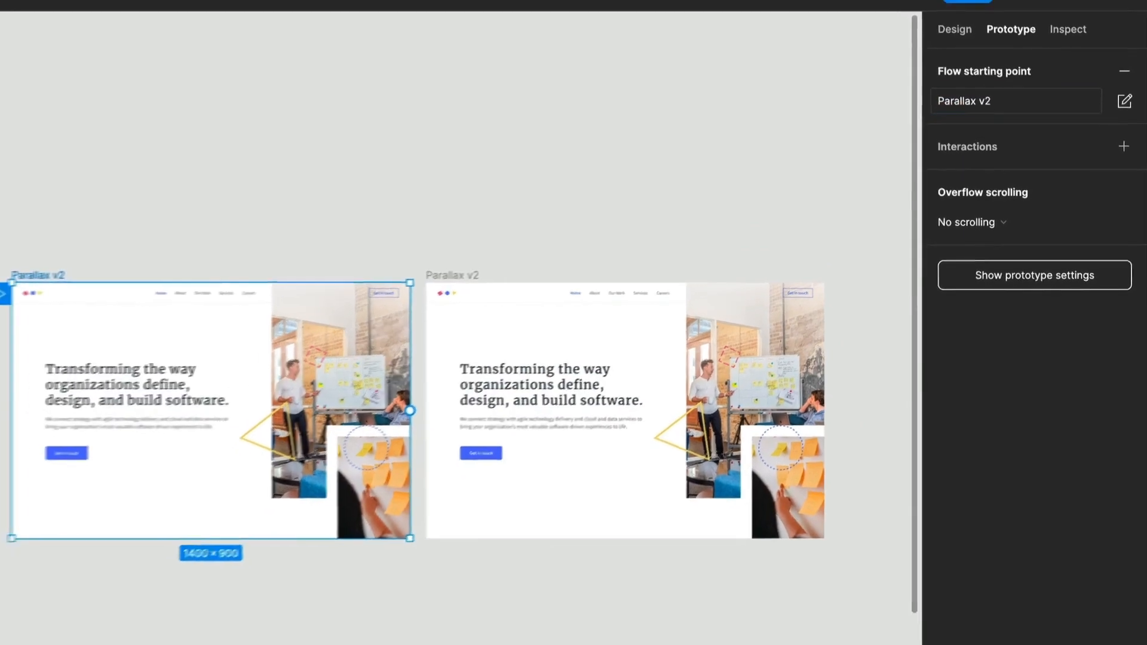
left_click(231, 167)
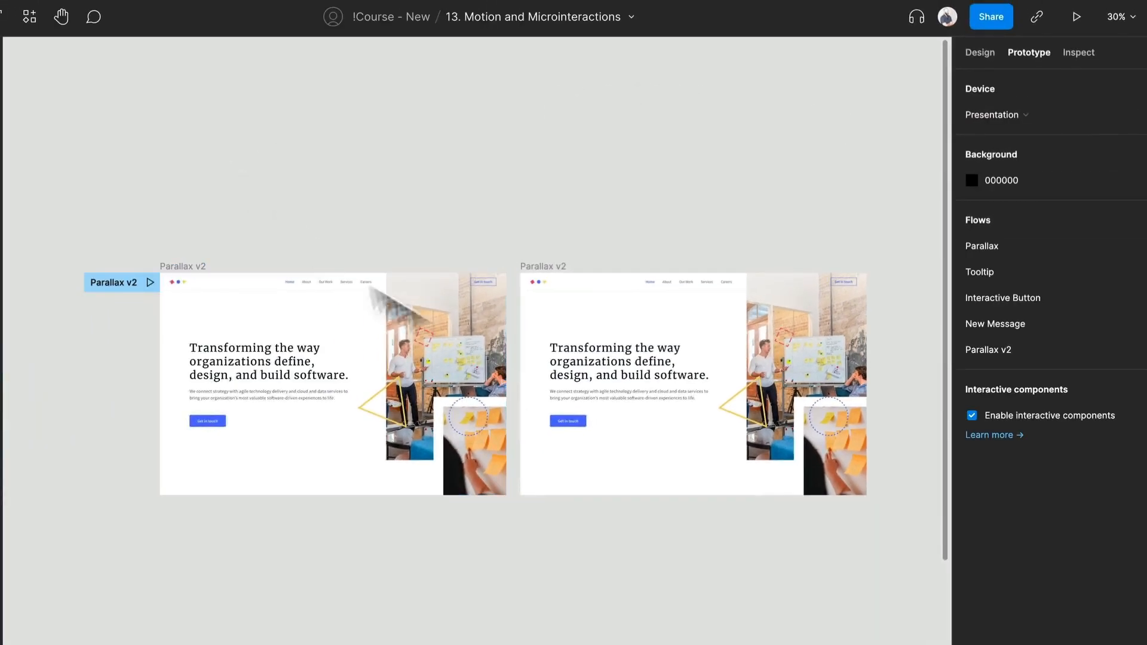
Step: Move the large and small images in the left Parallax v2 frame straight down until the large one roughly reaches the frame's bottom edge
scroll(494, 338, "up", 3)
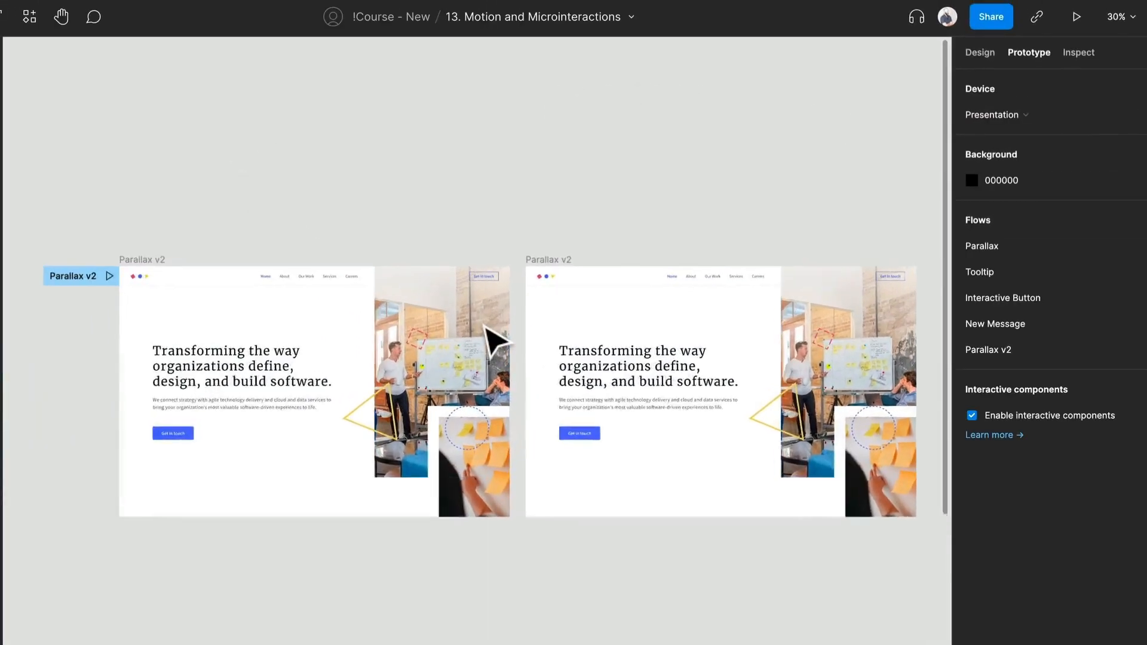
scroll(430, 306, "down", 2)
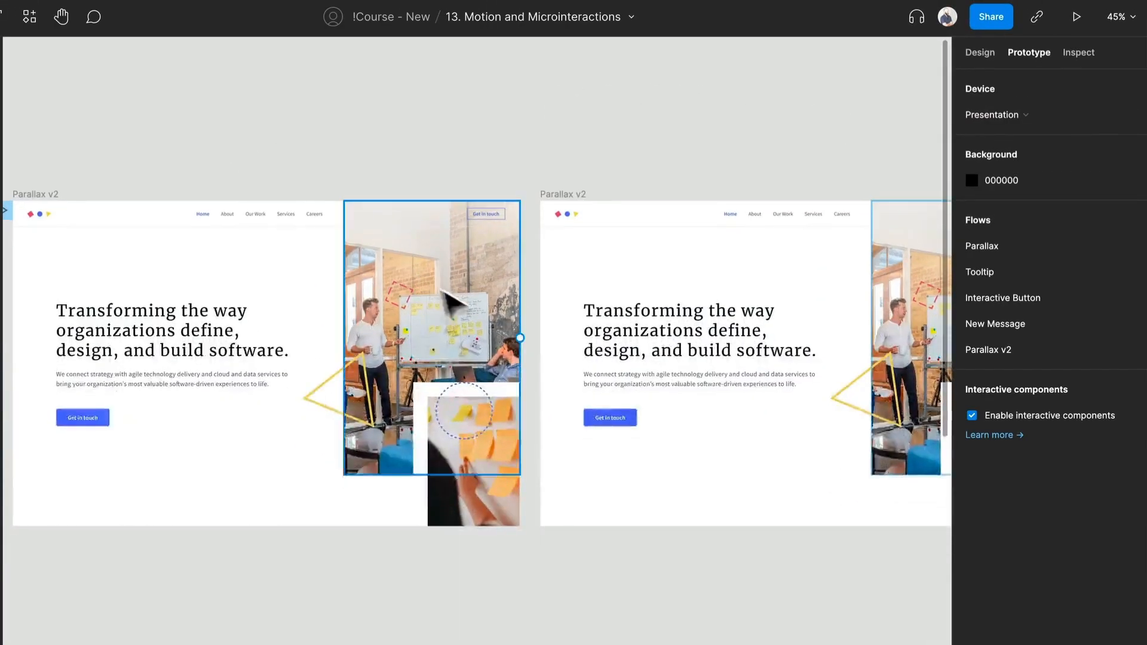
left_click(463, 328)
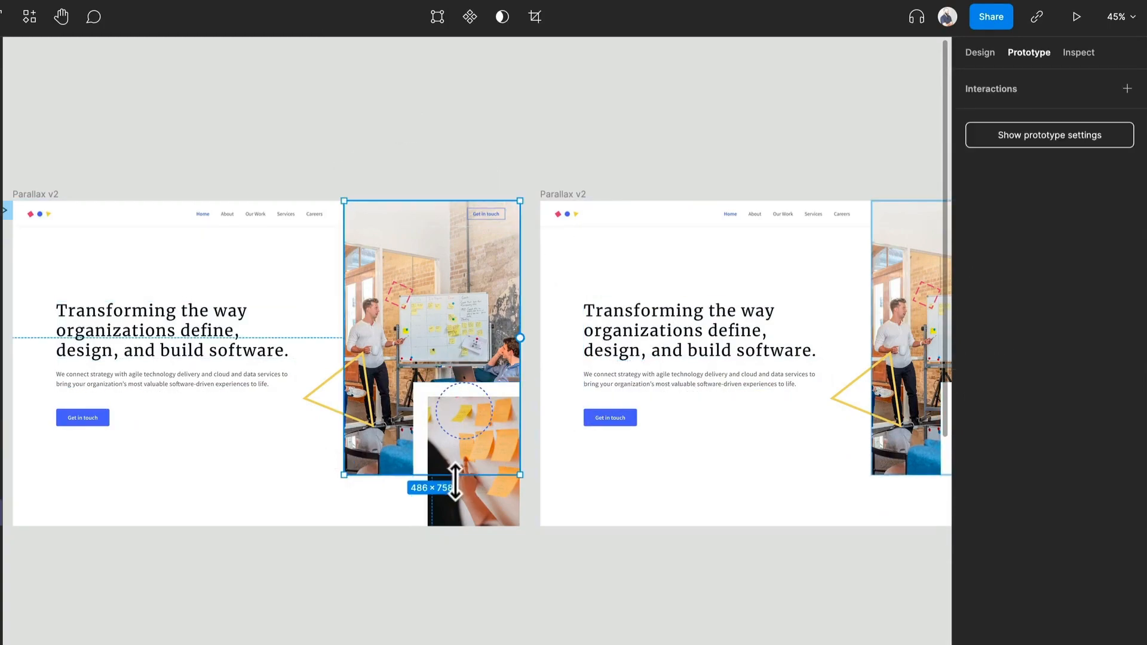
left_click(478, 521, "shift")
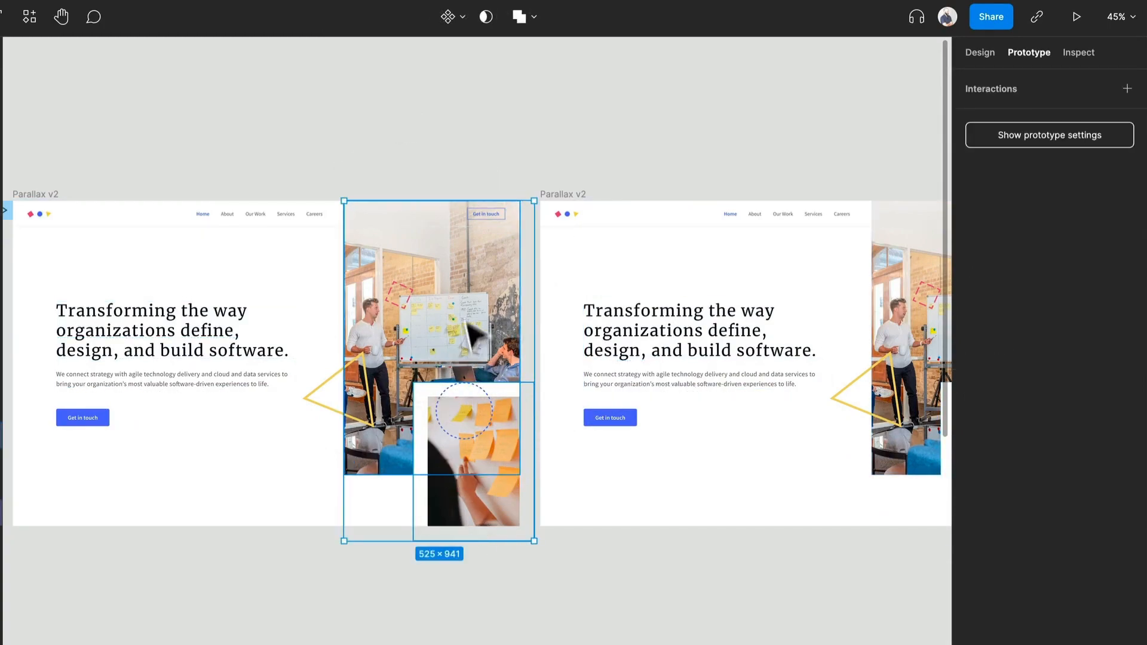
left_click_drag(466, 283, 478, 335)
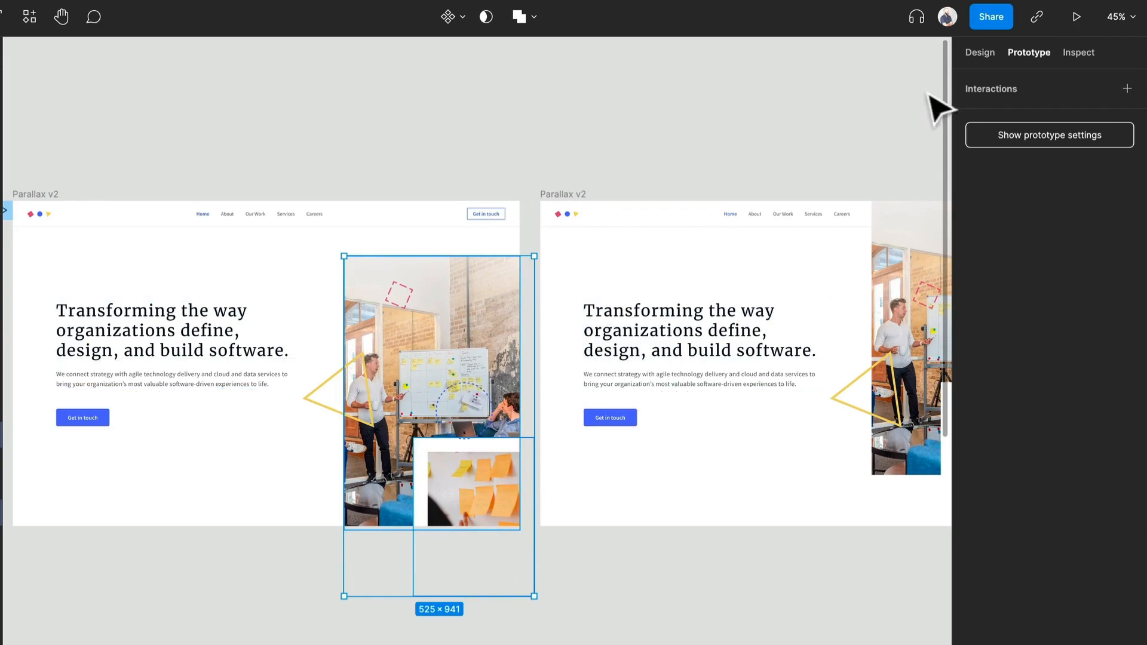
Step: Set the layer opacity of both moved images to 0%
left_click(983, 52)
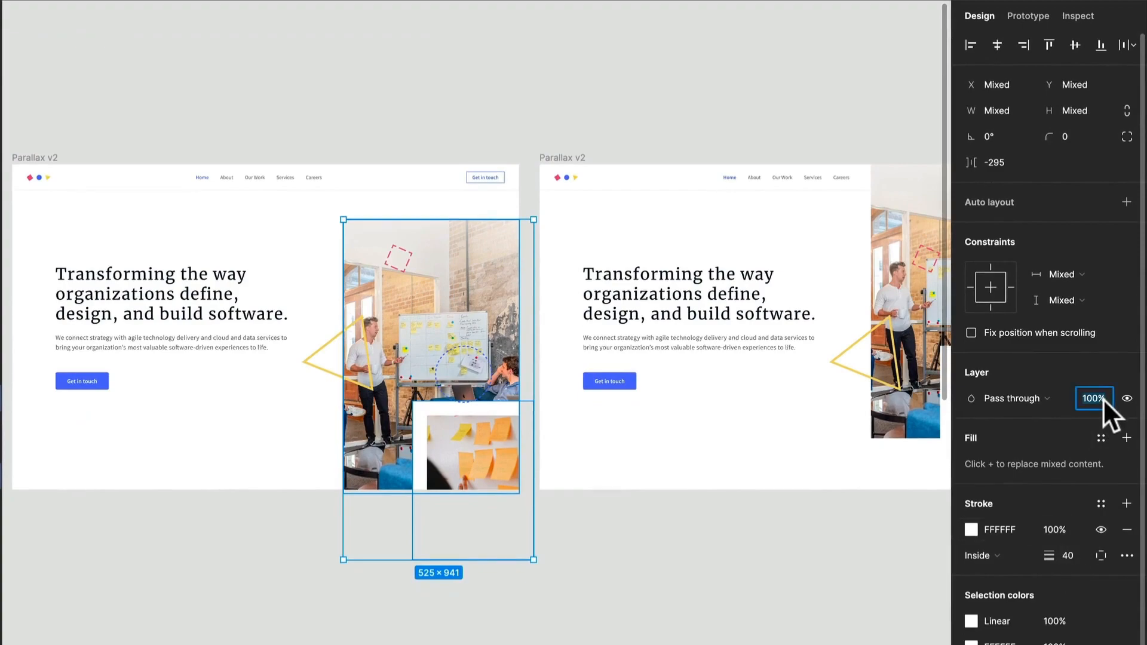
type("0")
key("Return")
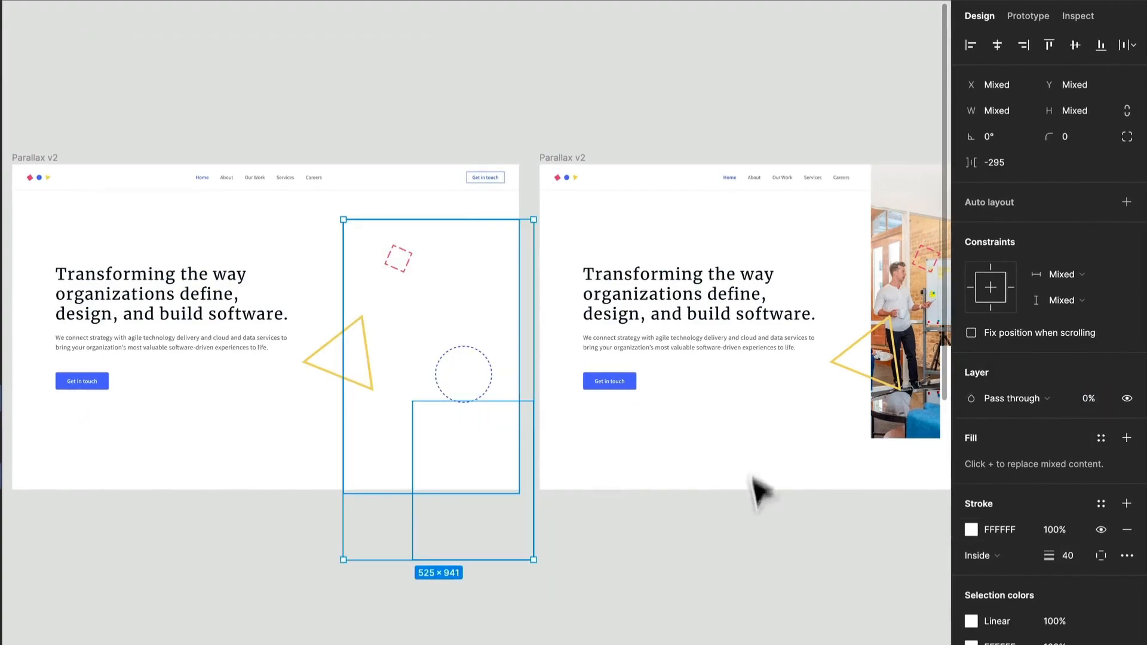
Step: Move the left frame's circle straight down to about Y 655 and its small dashed square to about Y 330, setting both opacities to 0%
left_click(480, 352)
left_click_drag(487, 358, 494, 413)
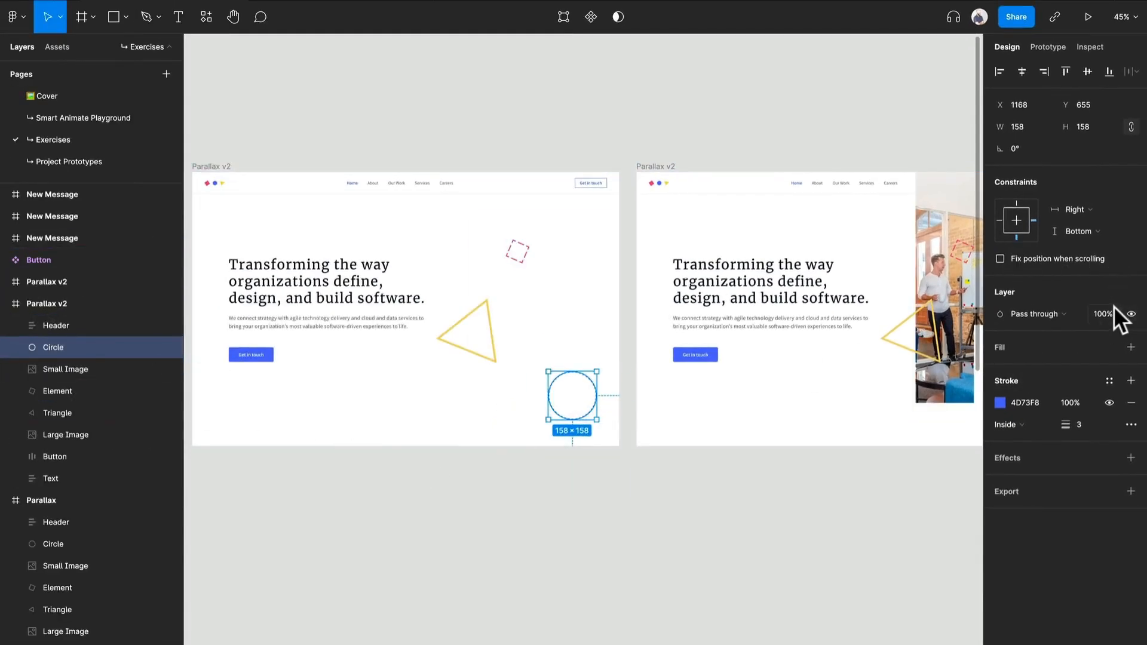
type("0")
key("Return")
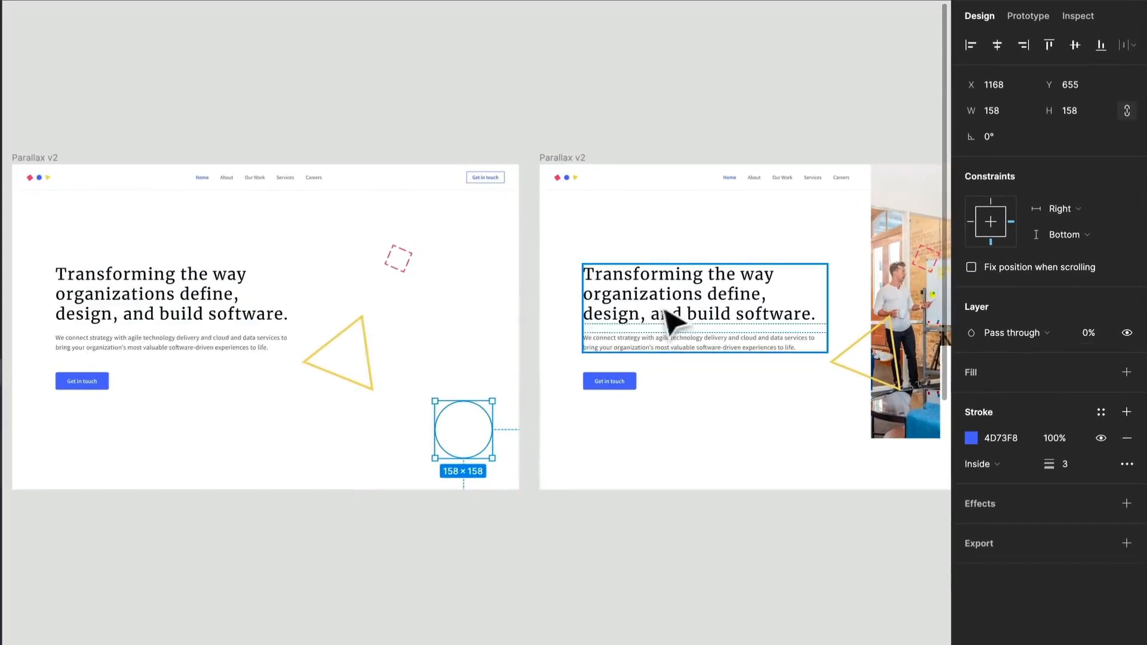
left_click_drag(391, 265, 398, 284)
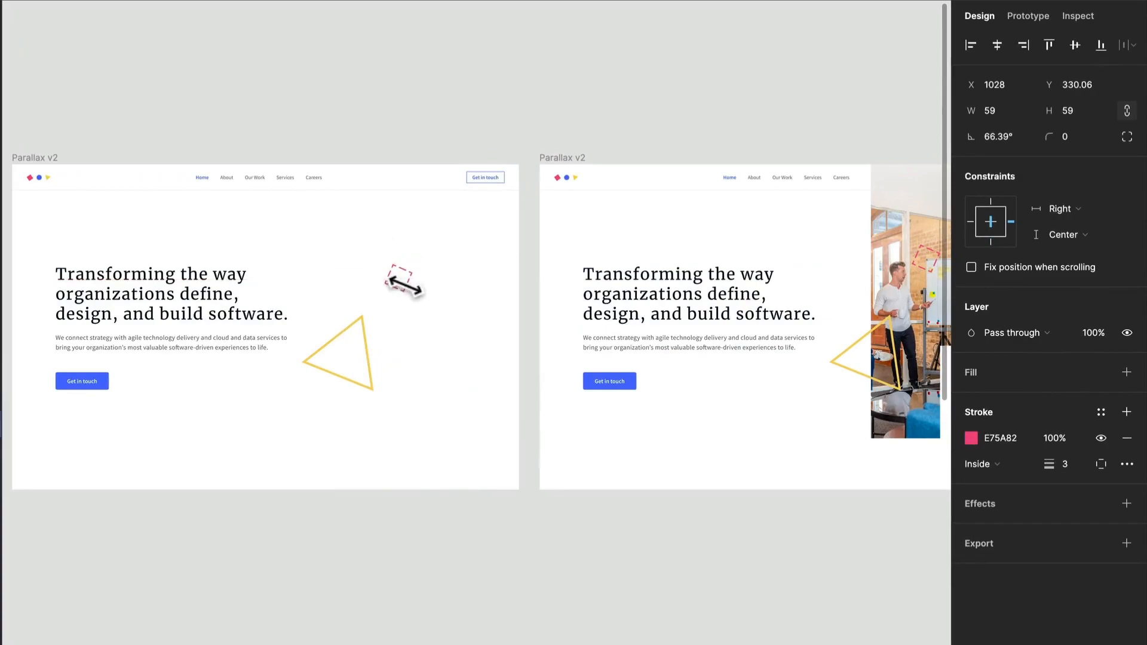
right_click(1094, 327)
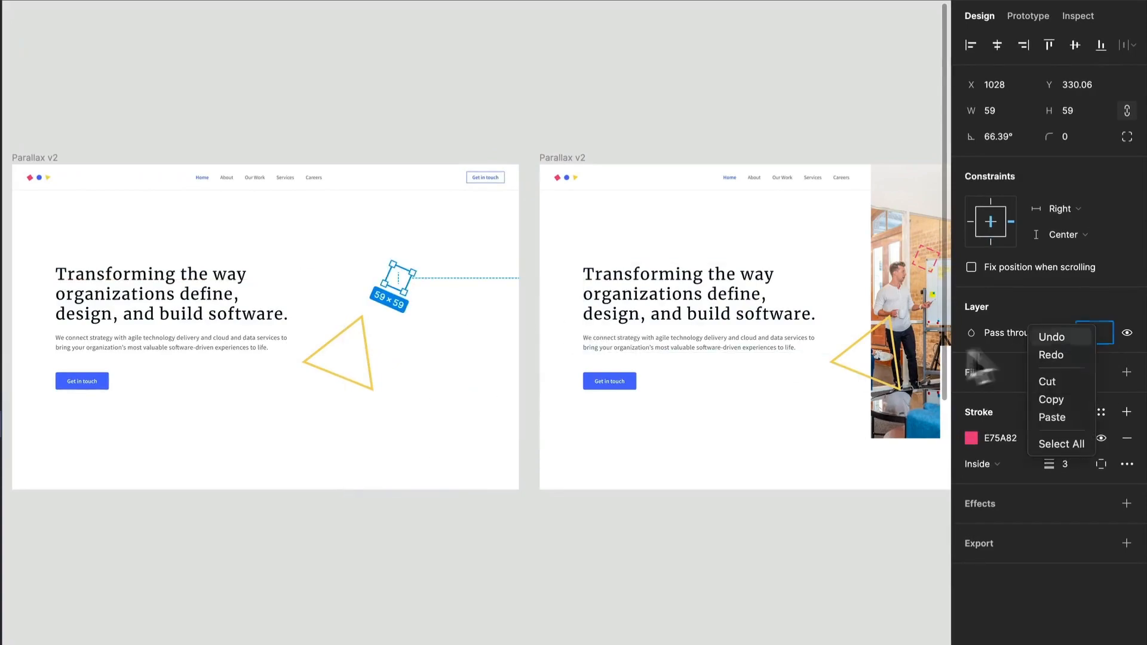
Step: Move the yellow triangle in the left Parallax v2 frame straight down to about Y 849 and set its layer opacity to 0%
left_click(346, 368)
left_click(359, 405)
left_click_drag(363, 389, 364, 454)
type("0")
key("Return")
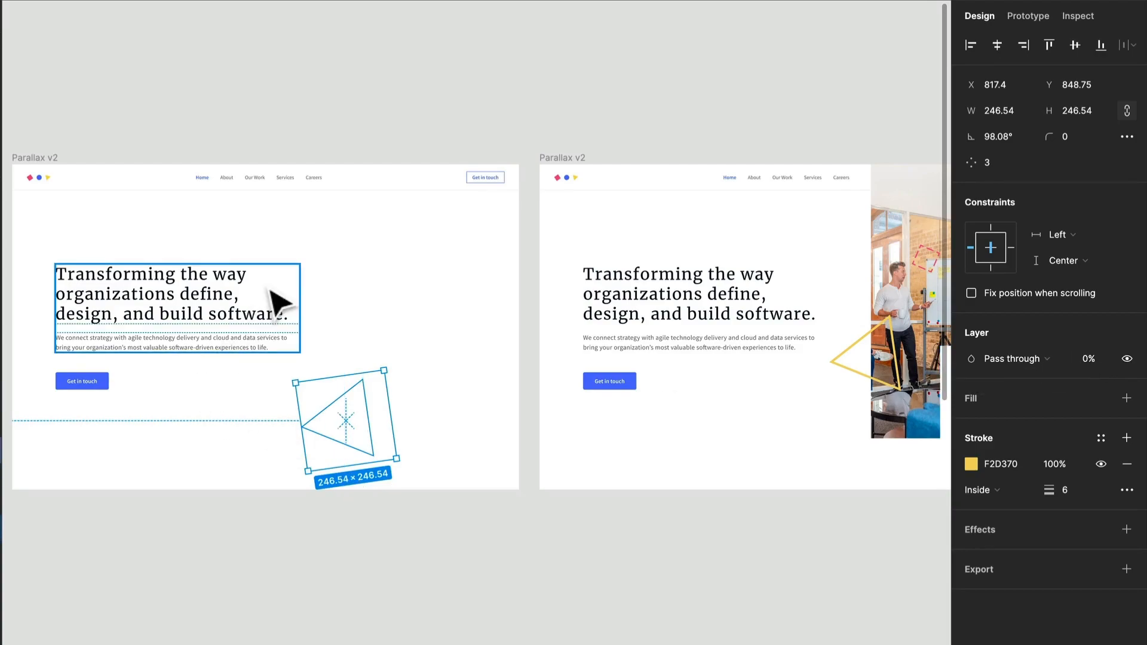
Step: Move the Get in touch button below the left frame's text block straight down to about Y 643
left_click(270, 293)
key("ctrl+a")
left_click(217, 384)
key("ctrl+a")
left_click(226, 329)
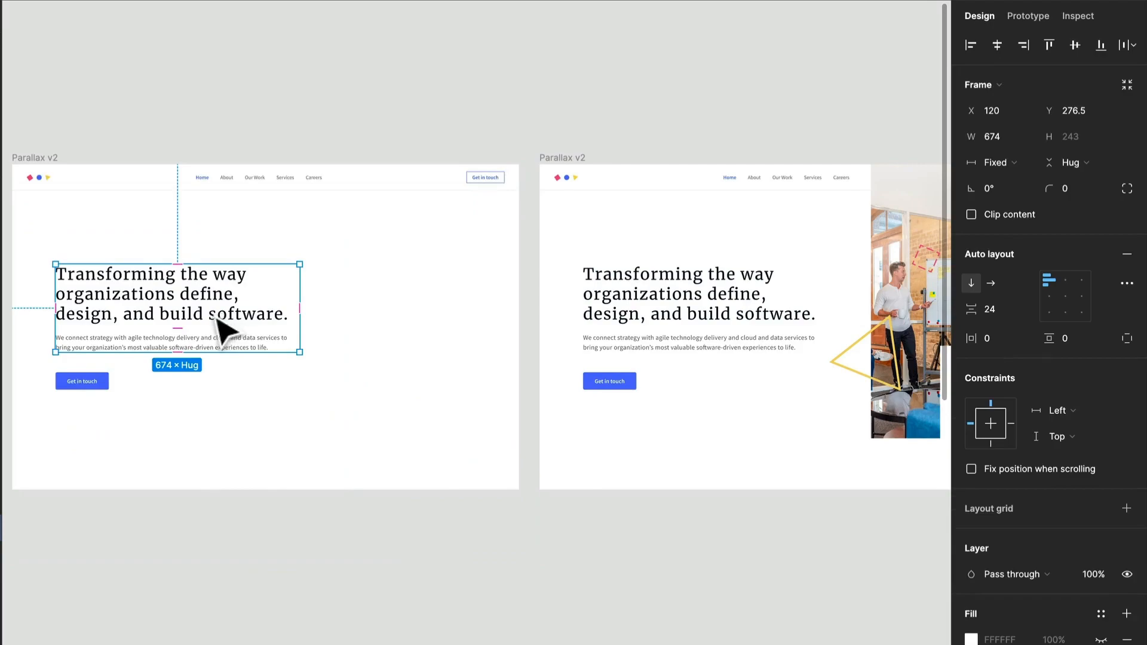
scroll(226, 329, "down", 2)
scroll(226, 328, "left", 4)
left_click_drag(200, 340, 201, 365)
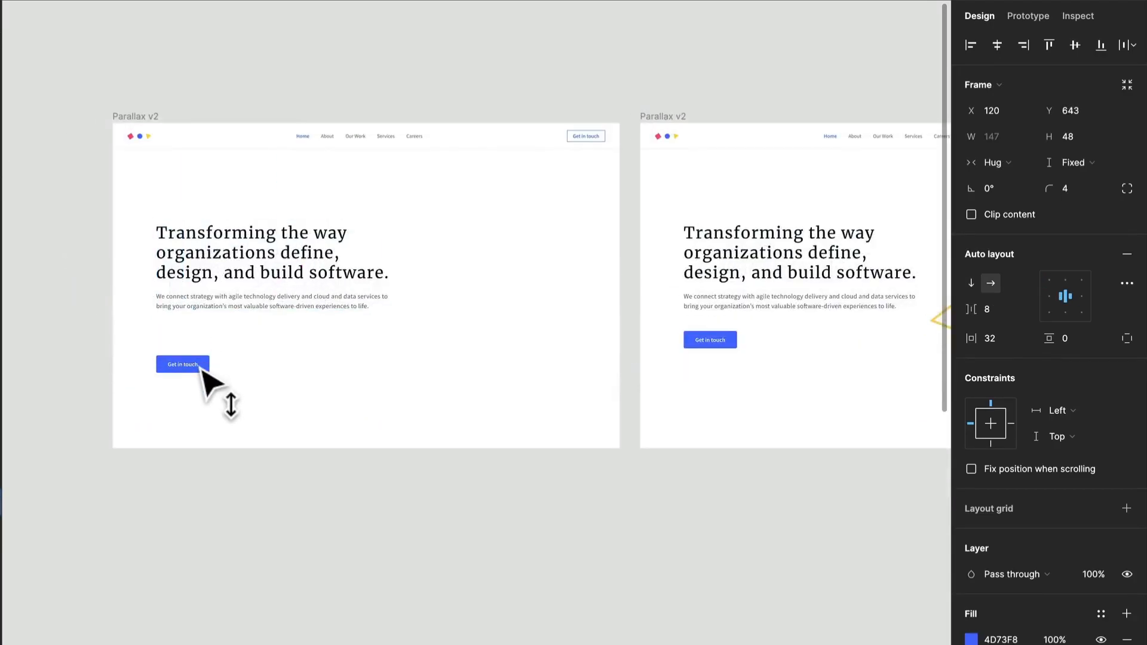
Step: Move the left frame's text block and button together straight down to near the frame's bottom edge and set their layer opacity to 0%
left_click(267, 279, "shift")
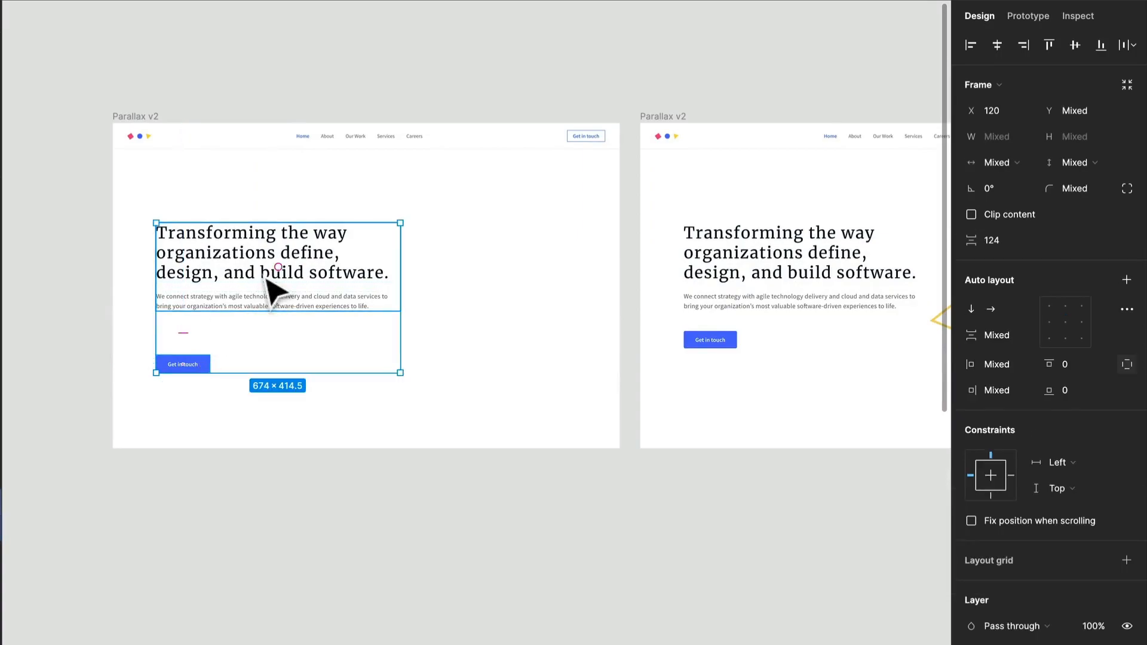
left_click_drag(299, 272, 308, 337)
key("Escape")
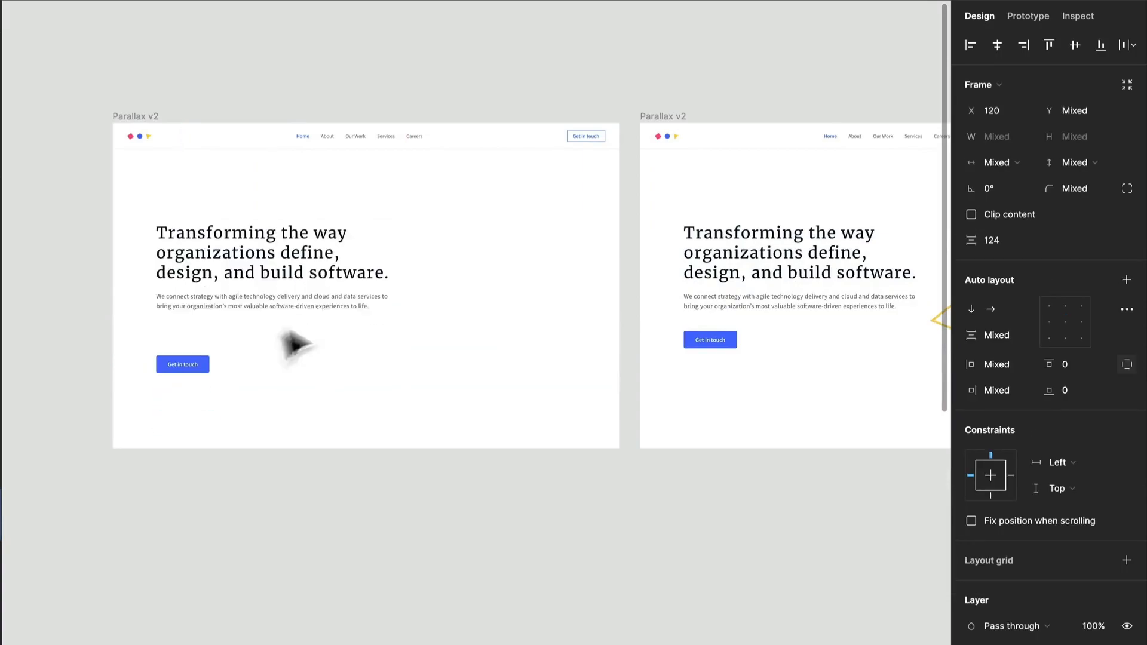
left_click(299, 258)
left_click_drag(300, 258, 303, 320)
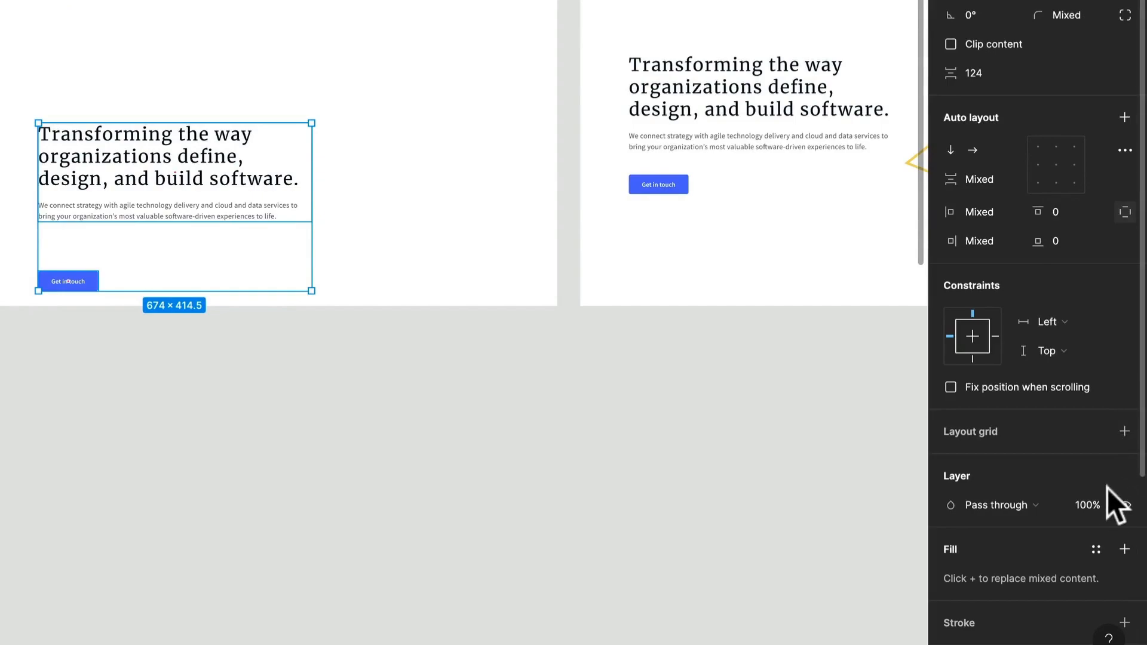
type("0")
key("Return")
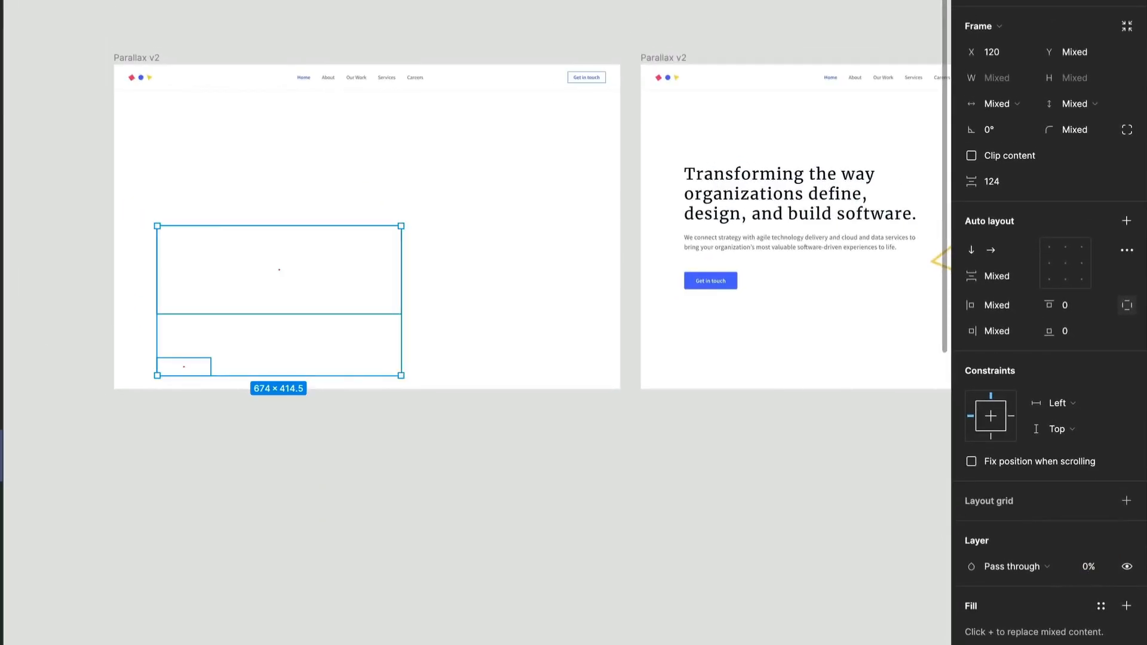
Step: Connect the left Parallax v2 frame to the right Parallax v2 frame with a prototype interaction
left_click(555, 406)
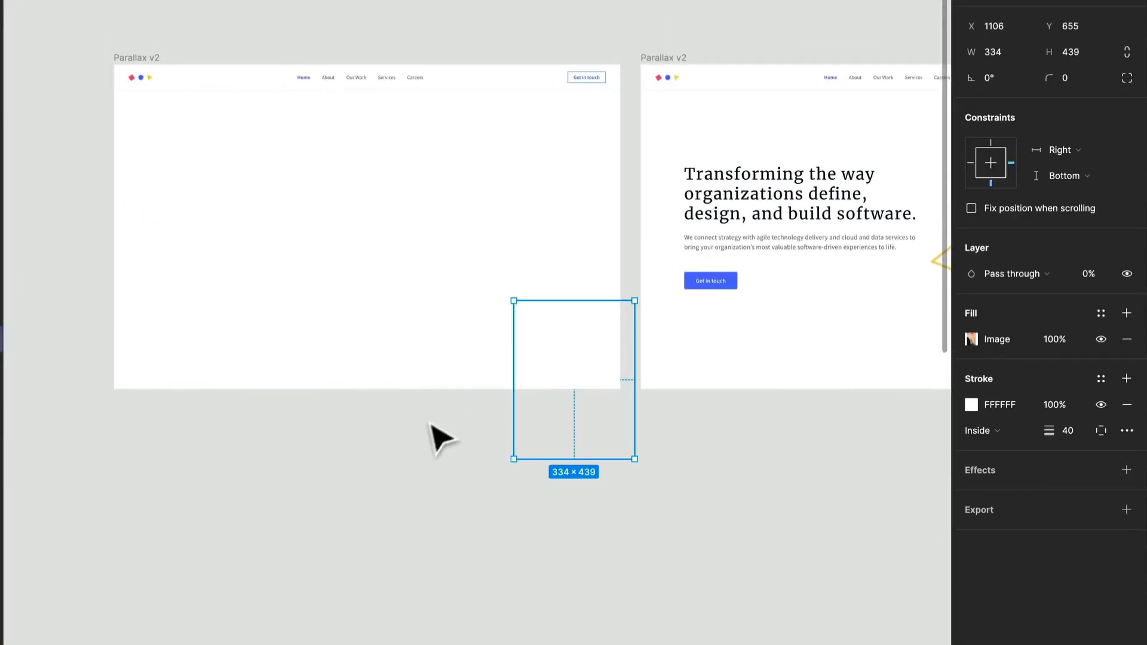
left_click(441, 435)
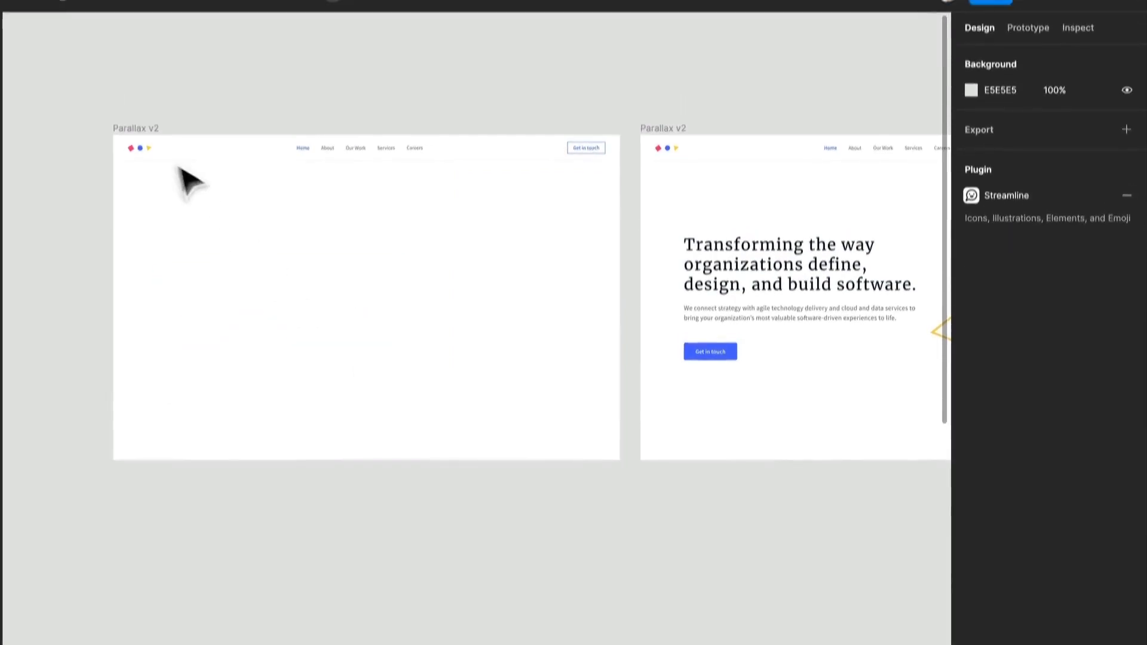
left_click(154, 130)
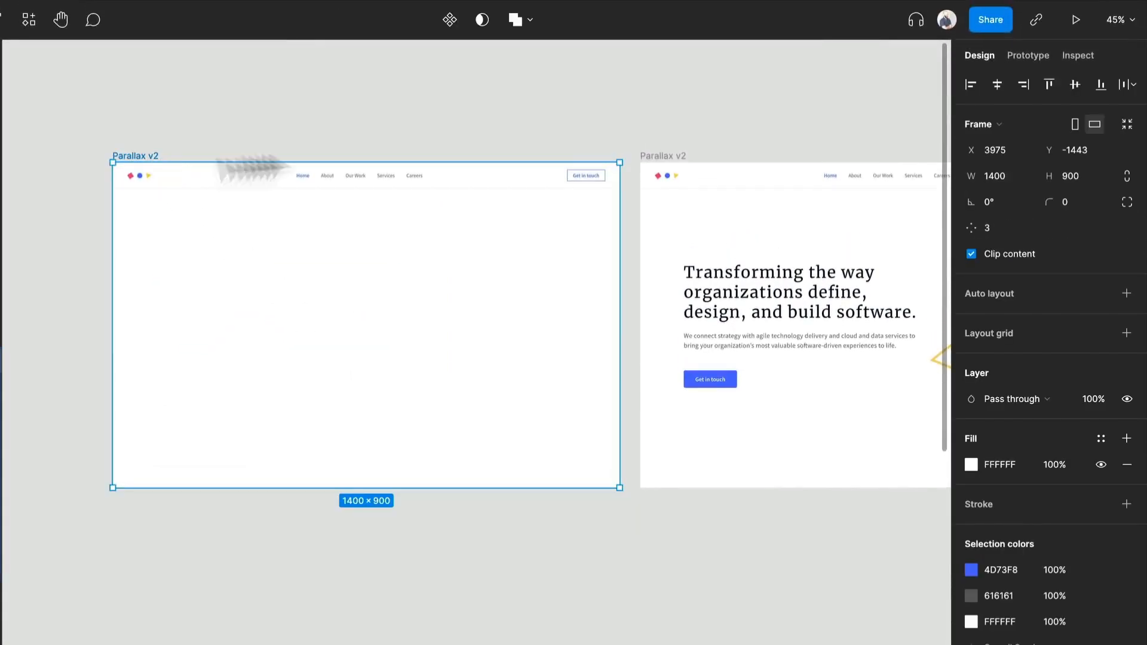
left_click(1027, 60)
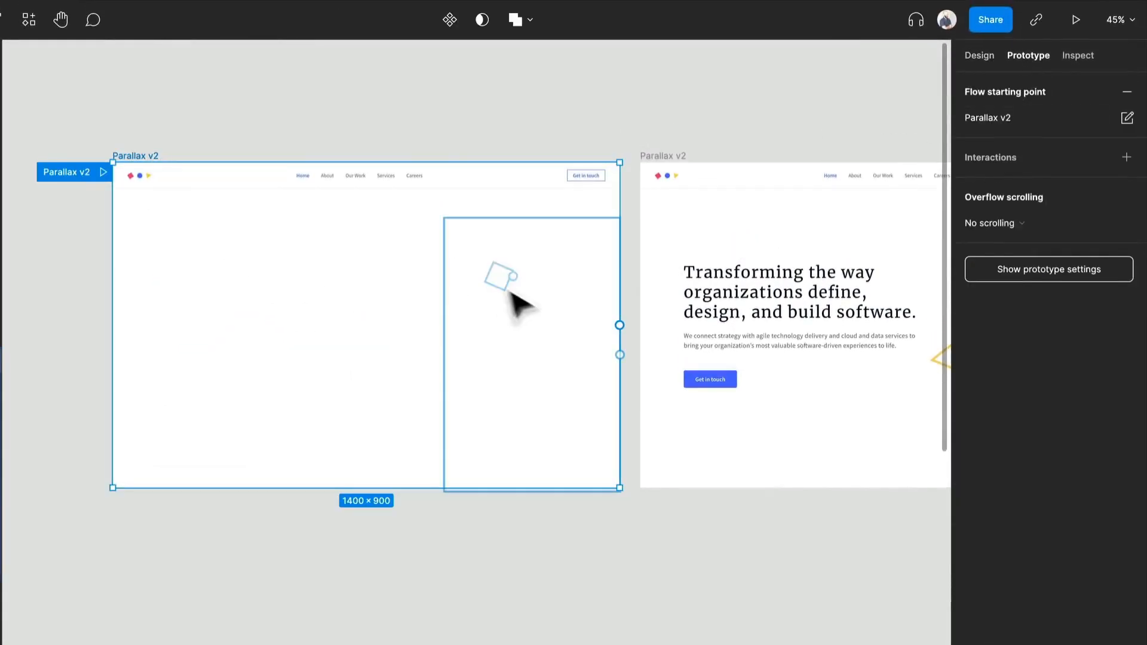
scroll(514, 304, "right", 2)
scroll(514, 305, "up", 1)
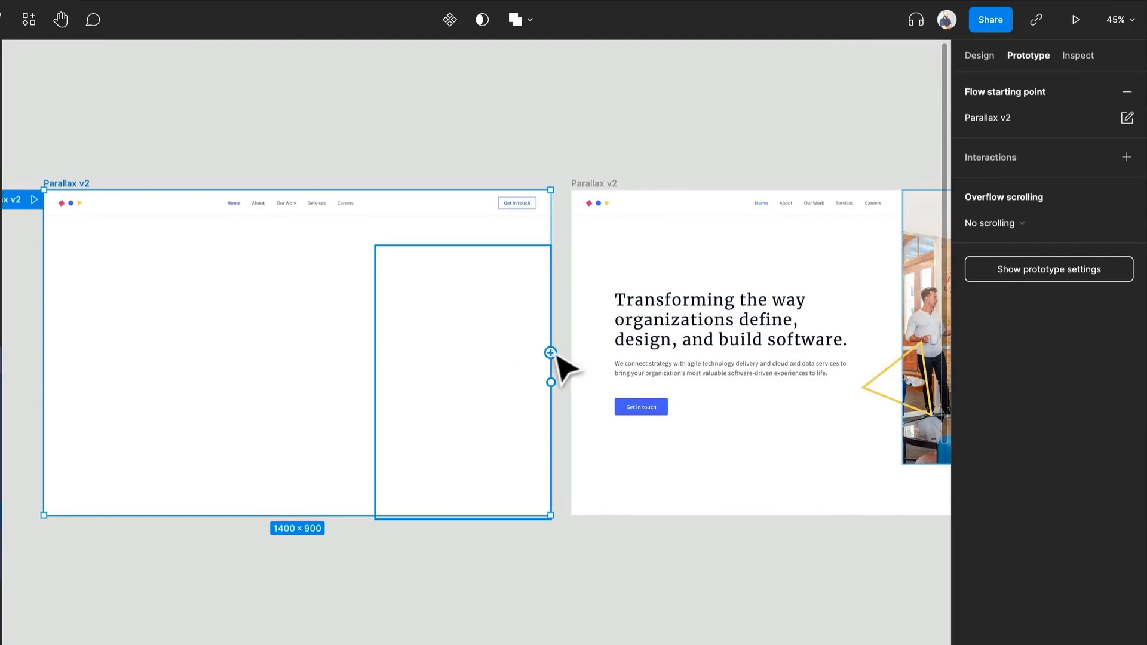
left_click_drag(550, 353, 585, 360)
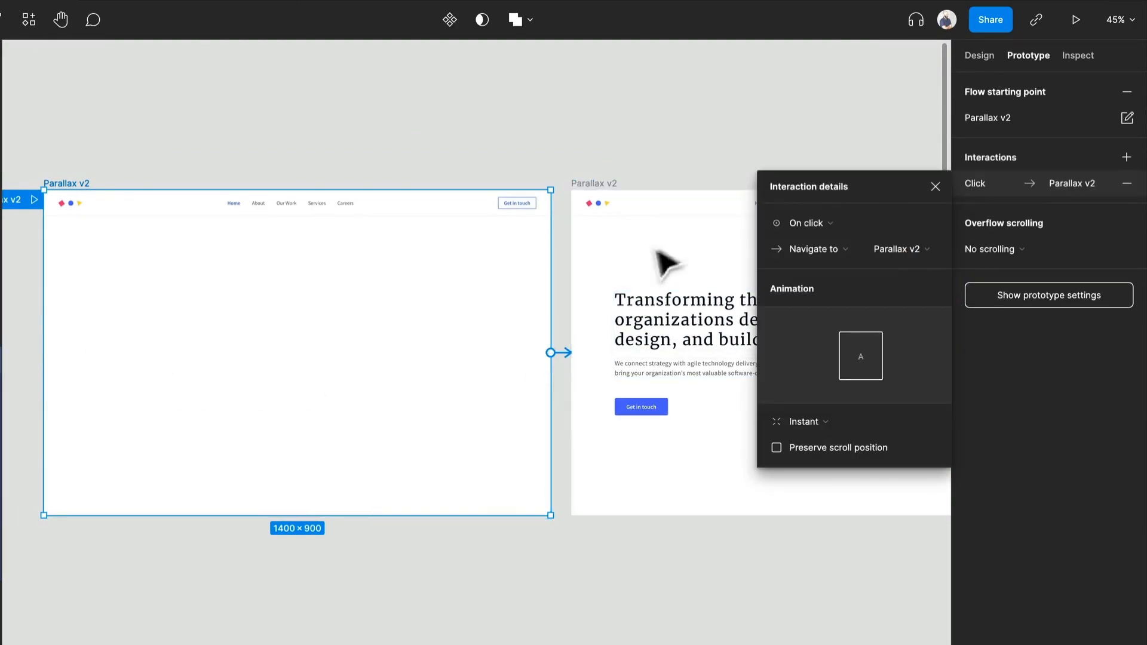
Step: Set the interaction's trigger to After delay with a delay of 300 ms
left_click(805, 229)
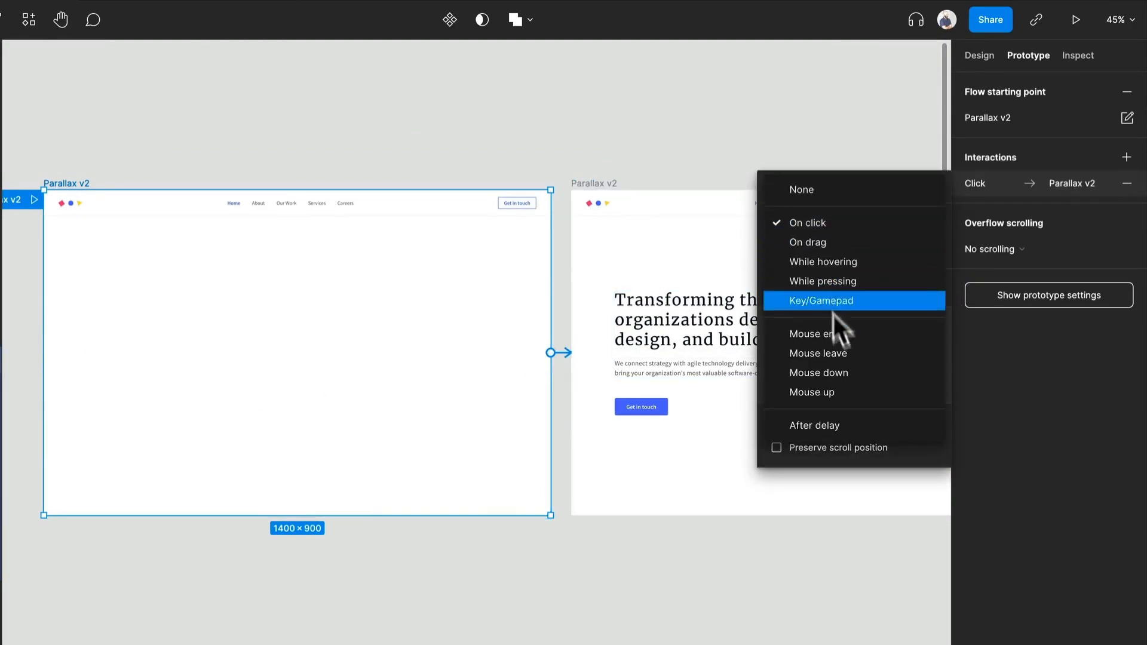
left_click(859, 424)
left_click(897, 221)
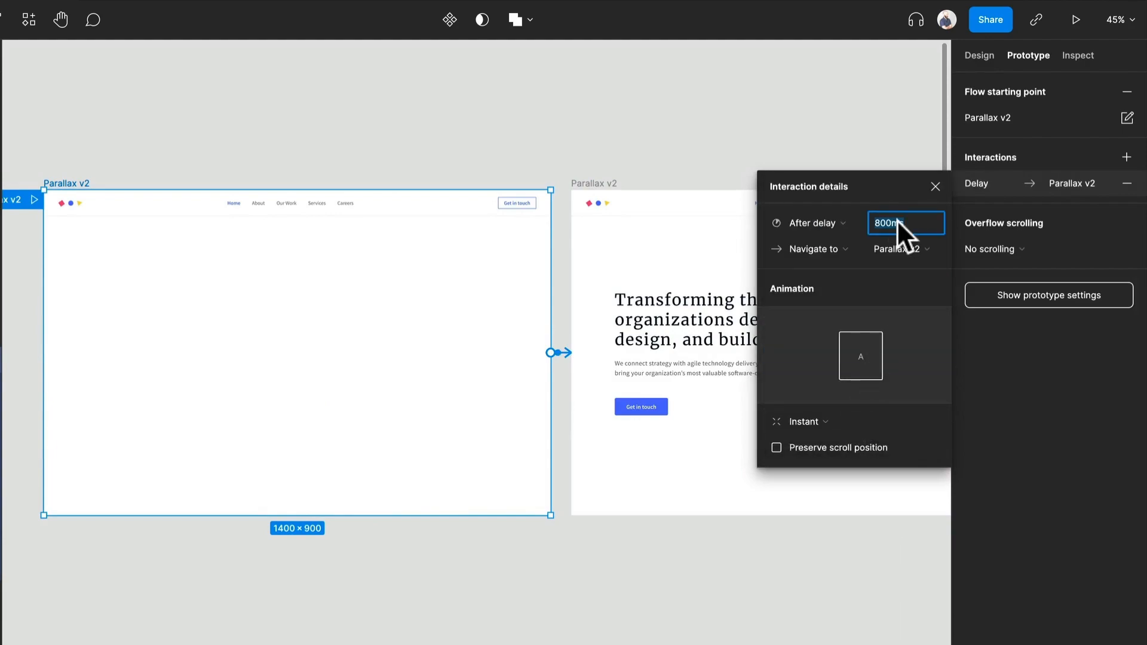
type("300")
key("Return")
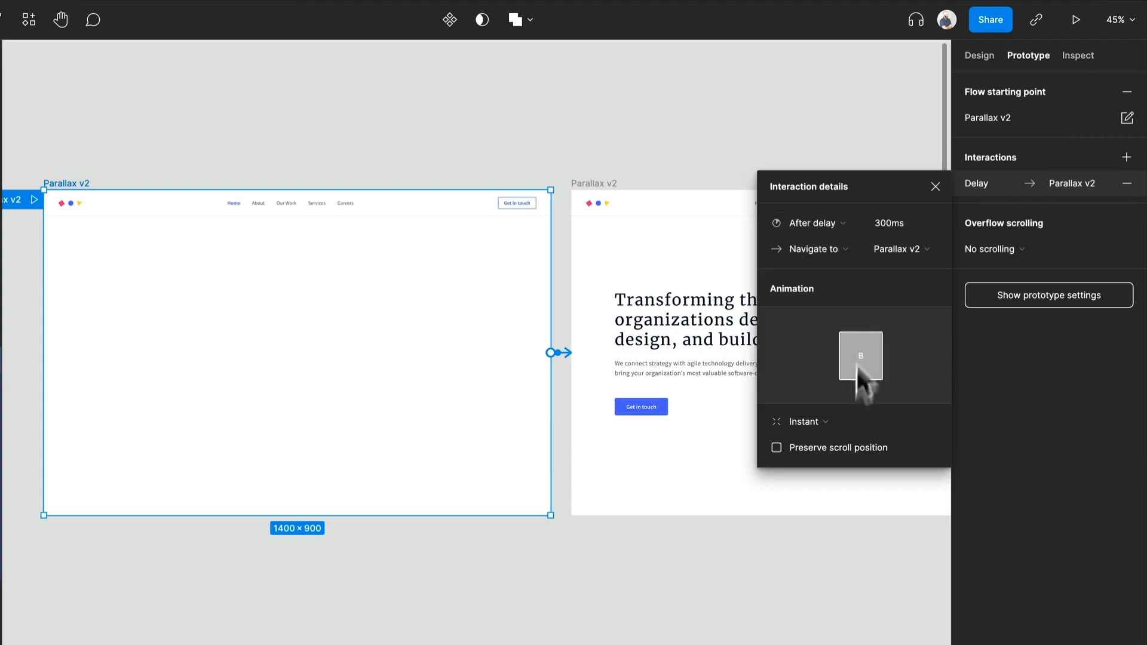
Step: Set the interaction's animation to Smart animate with Ease out easing
left_click(803, 423)
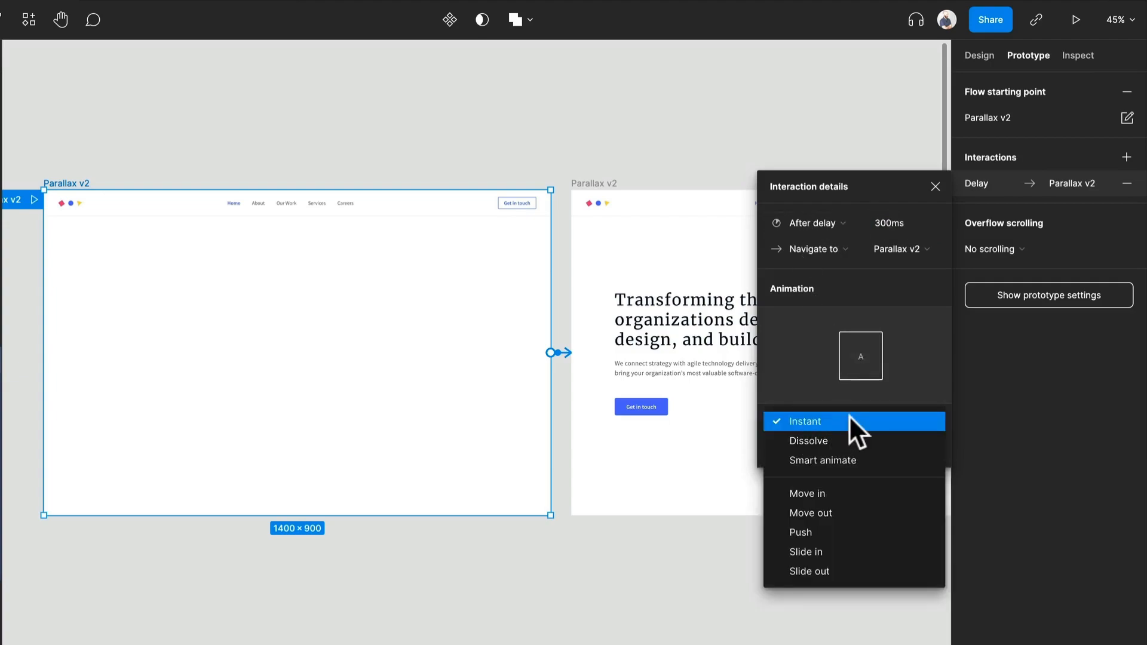
left_click(814, 460)
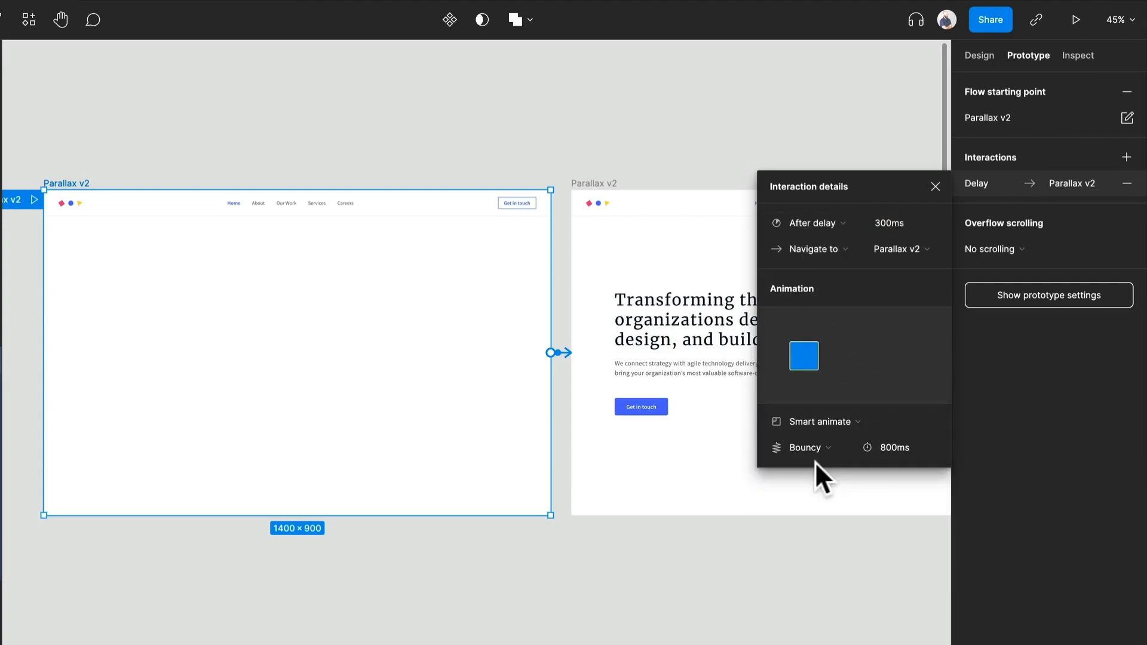
left_click(821, 448)
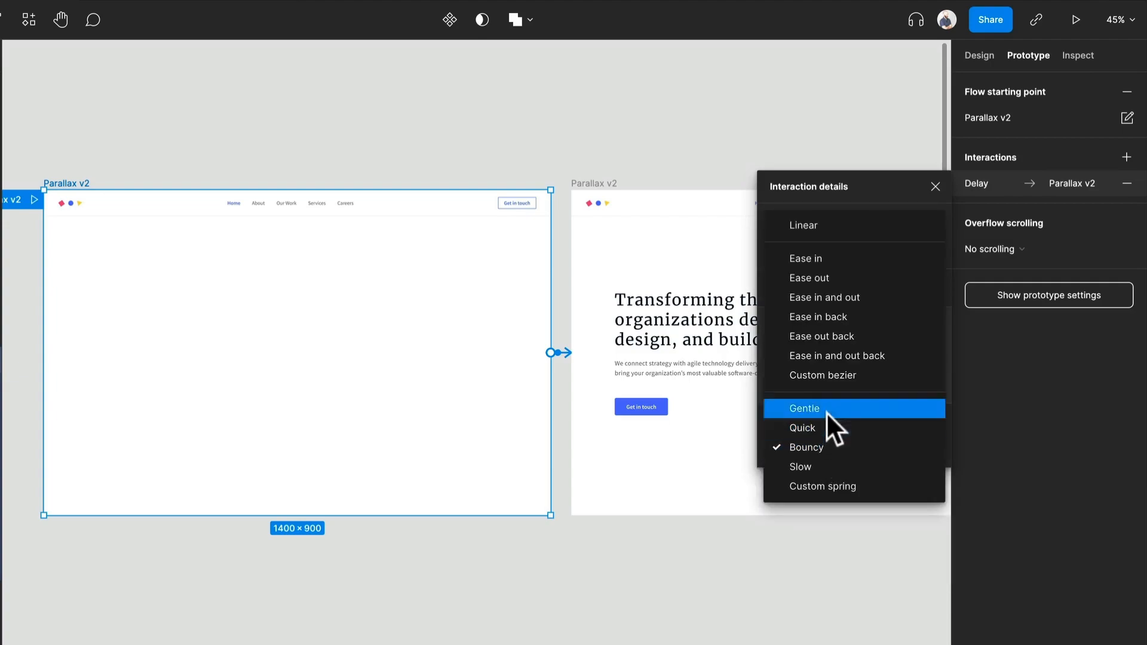
left_click(847, 270)
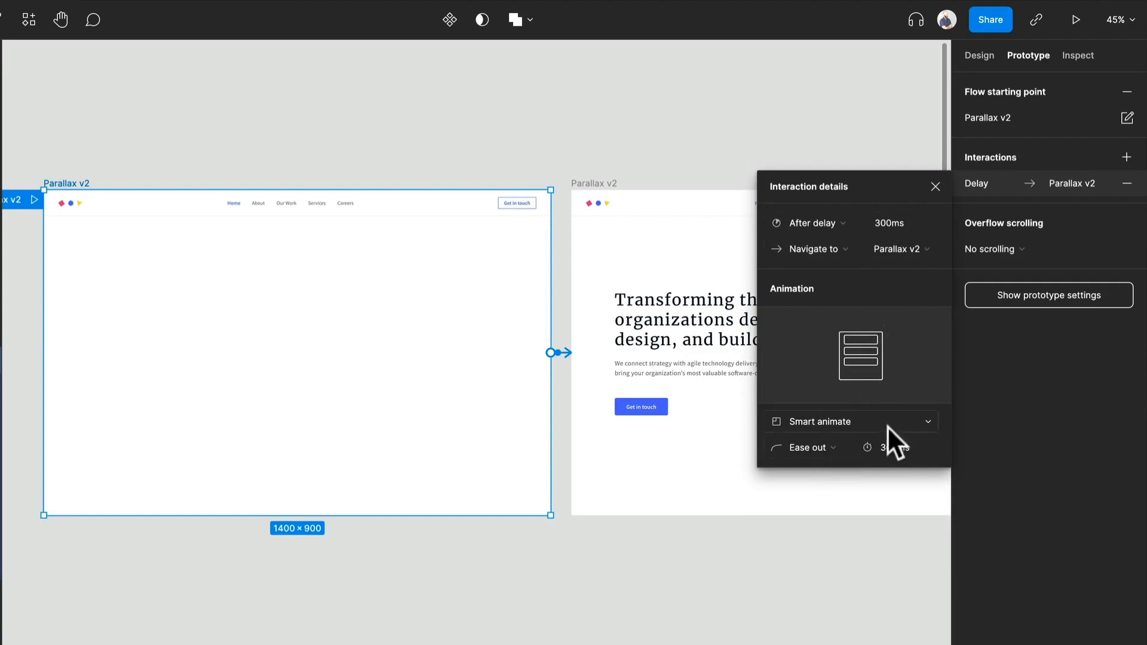
Step: Examine the animation settings of the interaction between the two original Parallax frames
left_click(891, 446)
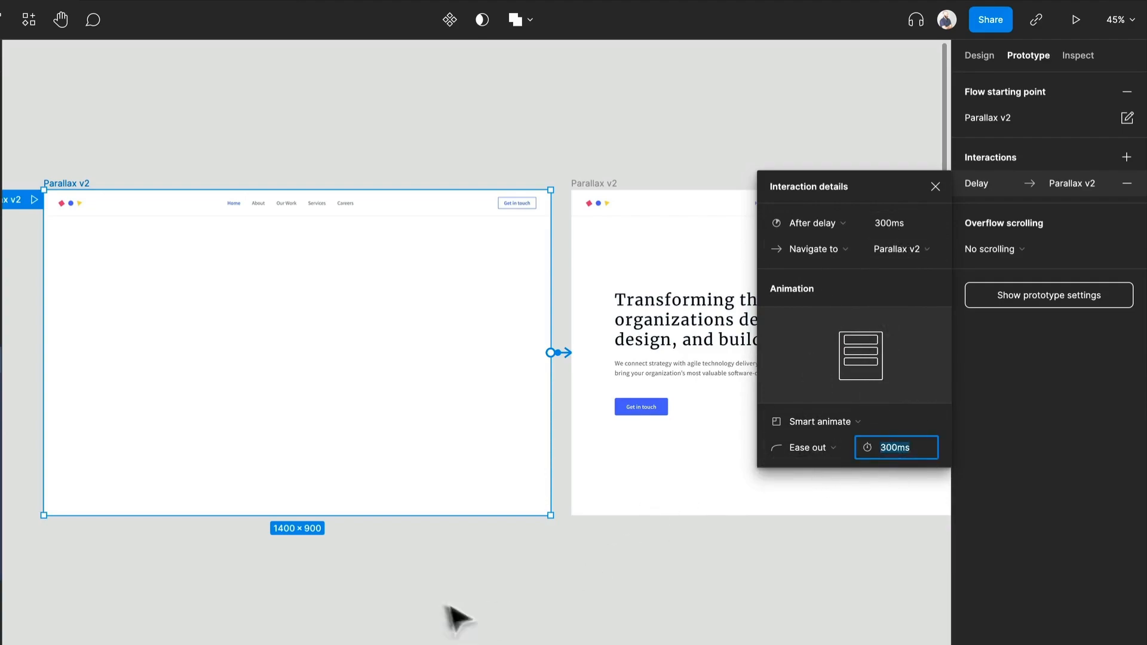
left_click(396, 601)
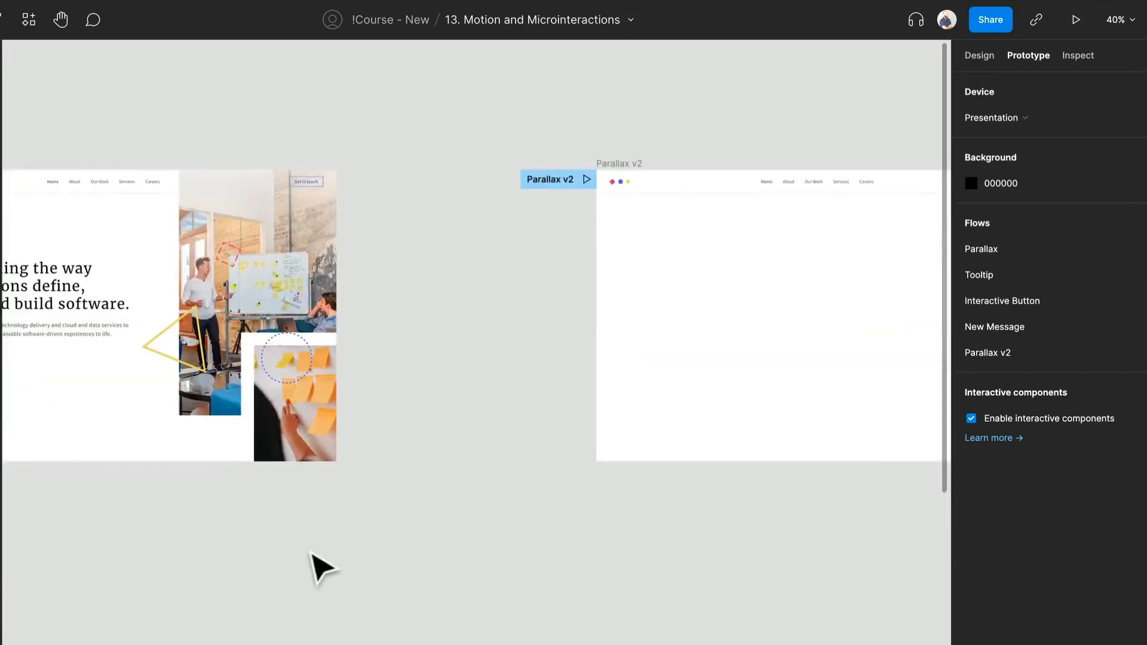
scroll(315, 563, "left", 5)
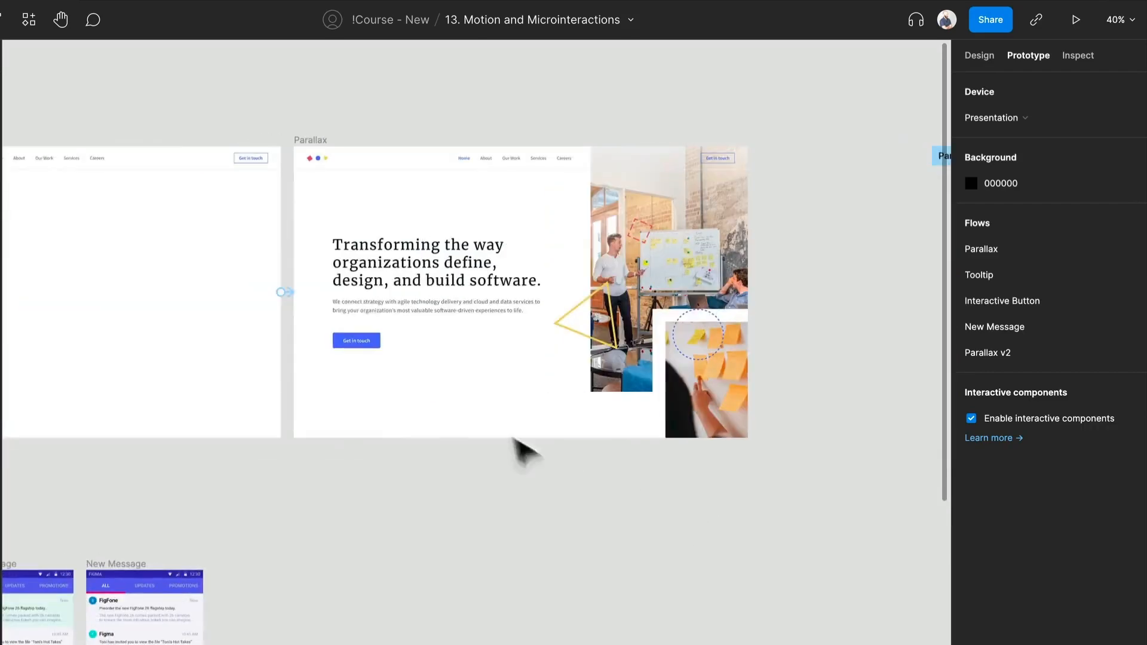
left_click(292, 293)
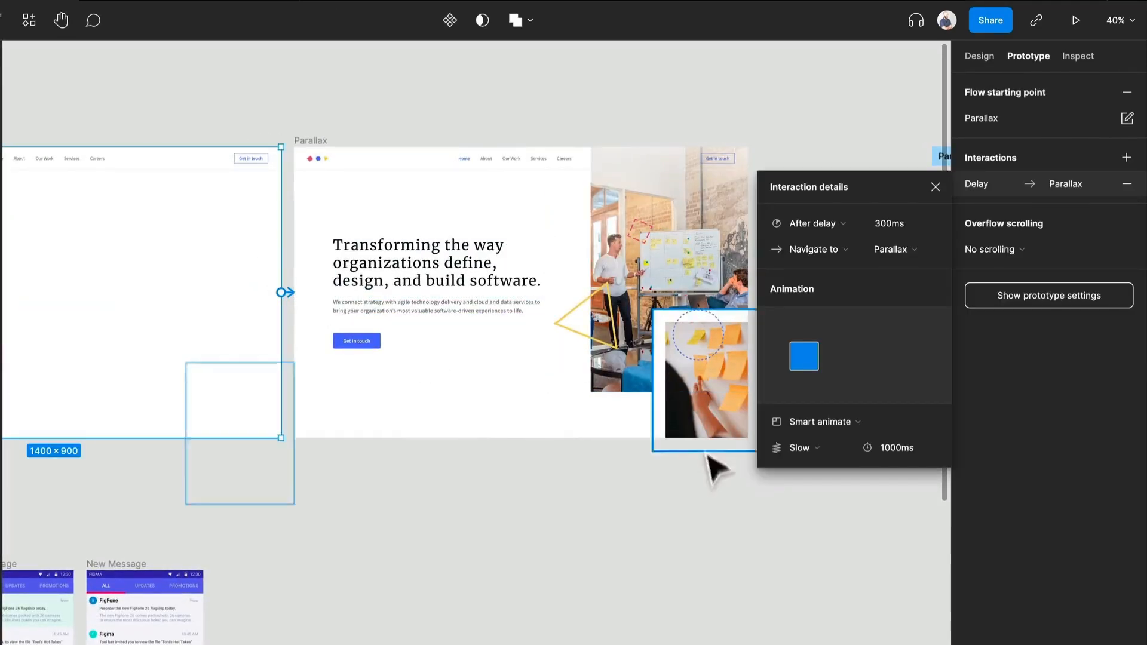
left_click(767, 571)
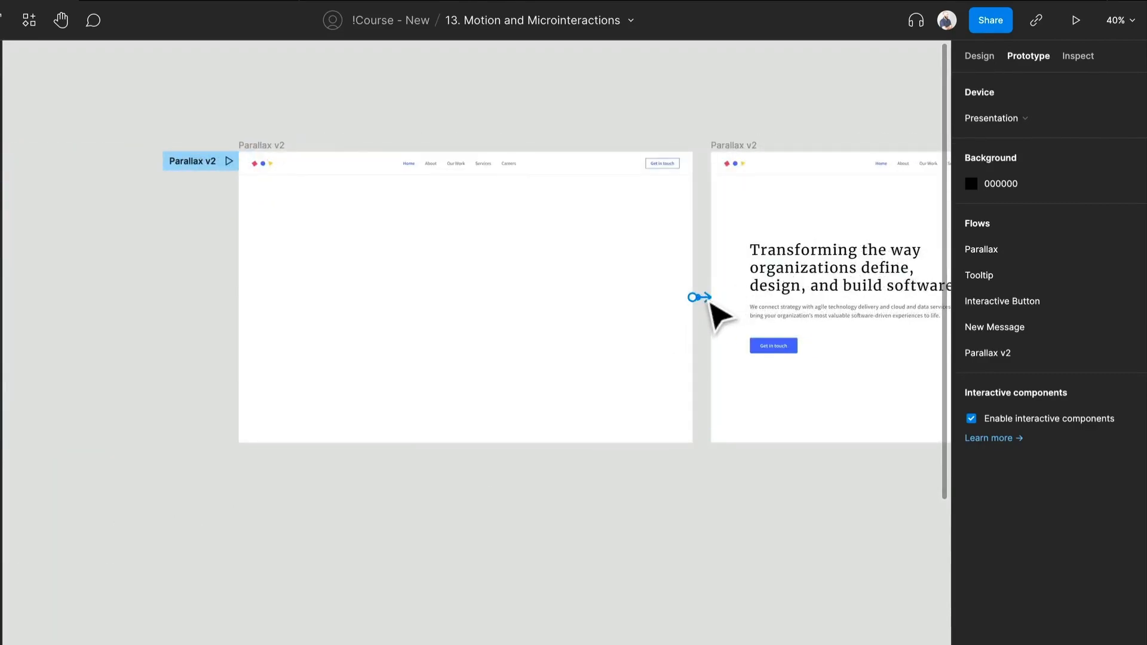
Step: Set the Smart animate duration of the interaction between the Parallax v2 frames to 1000 ms
left_click(706, 298)
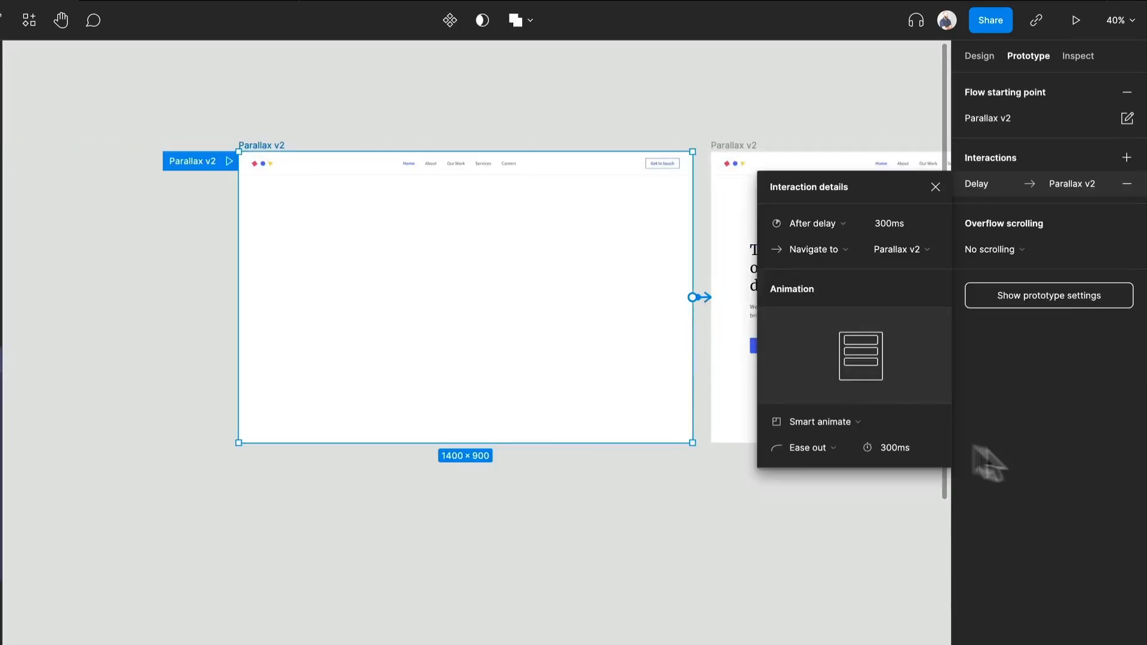
left_click(893, 447)
type("1000")
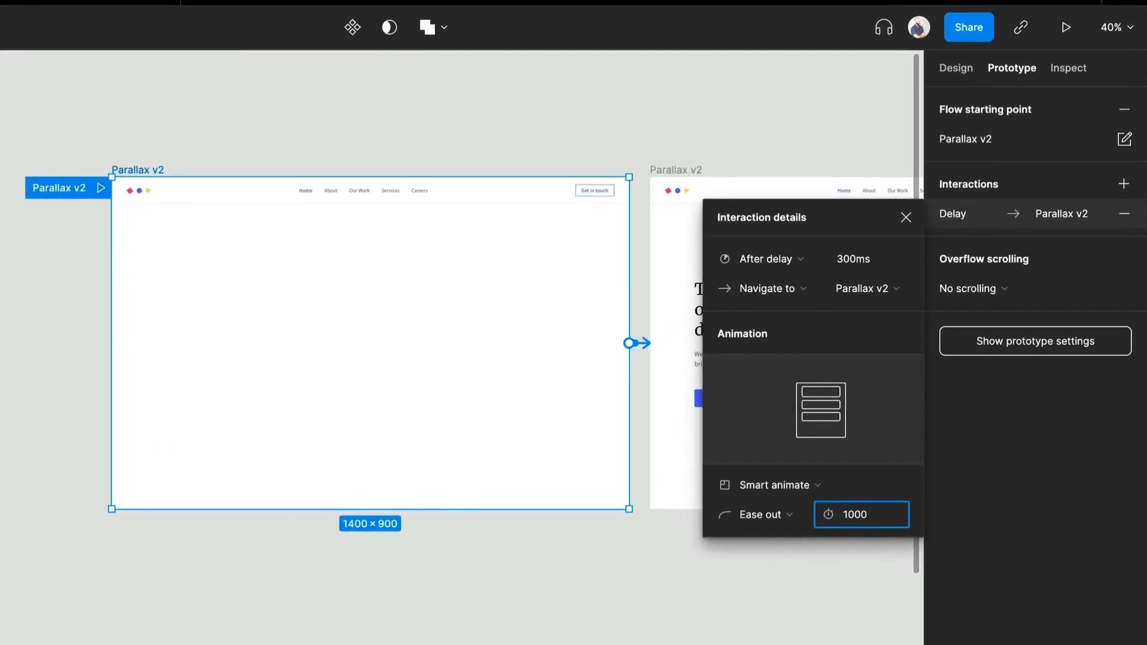
key("Return")
left_click(687, 564)
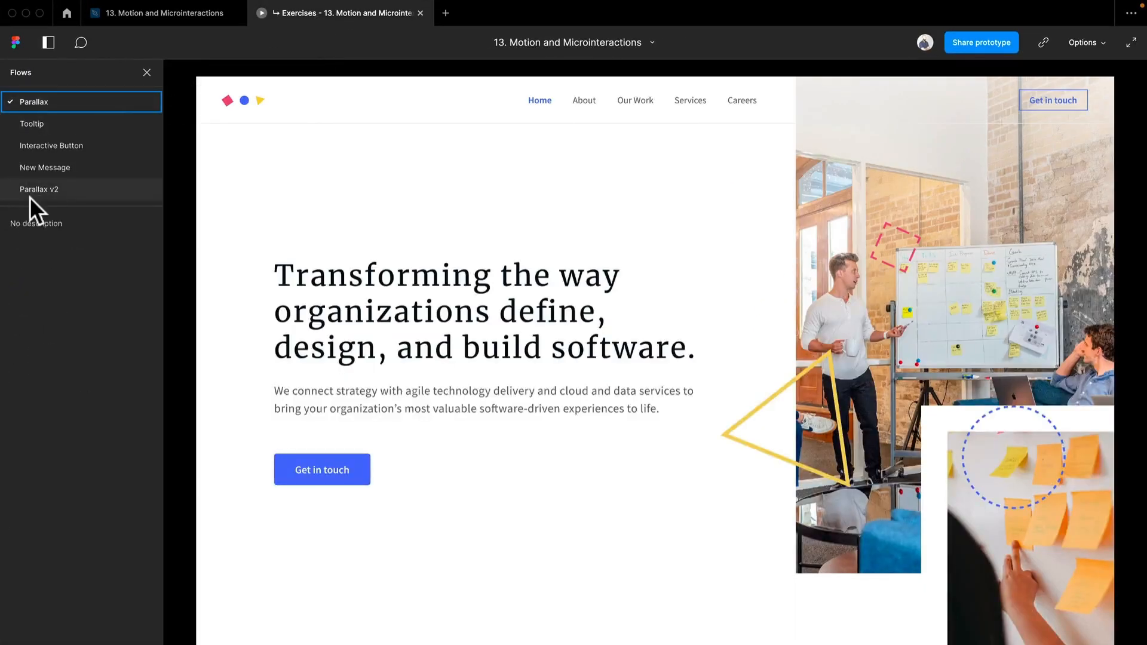
Step: Play the Parallax v2 flow in the prototype preview, replay it, and return to the Parallax v2 frames in the design file
left_click(30, 190)
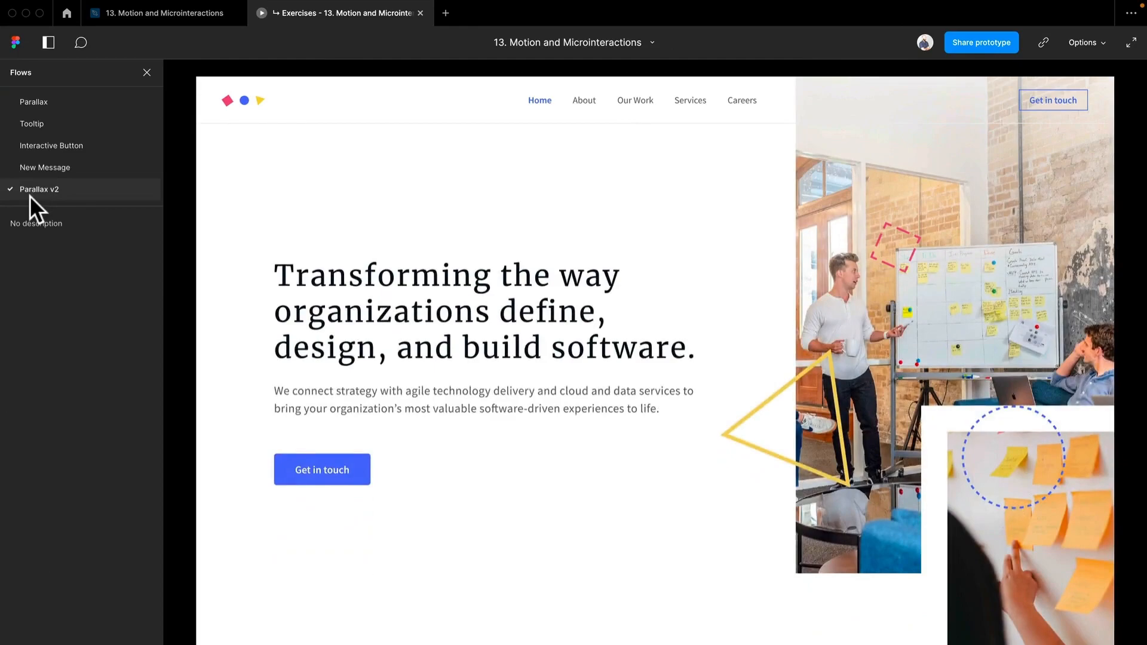
left_click(30, 192)
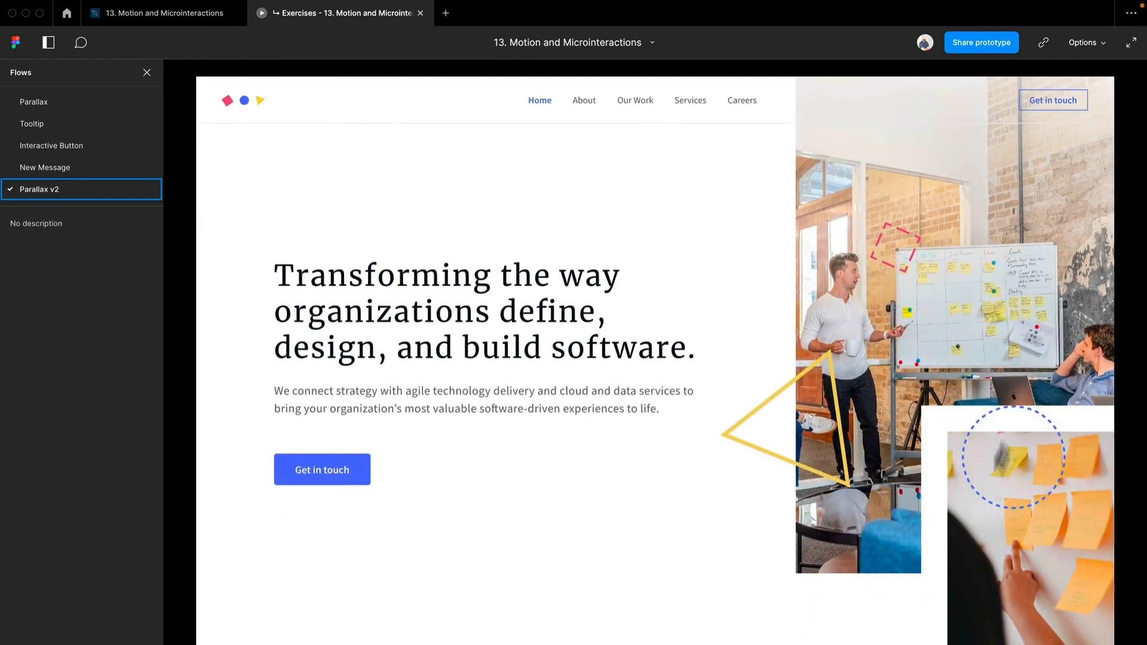
left_click(158, 18)
scroll(697, 445, "up", 3)
scroll(609, 430, "left", 5)
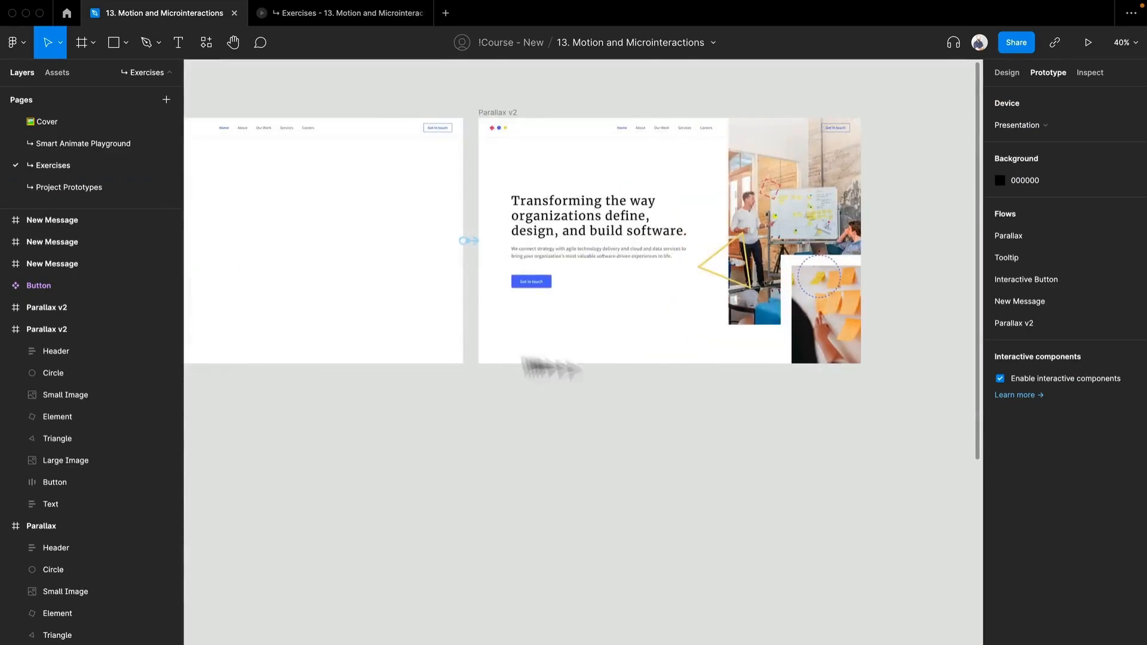
Step: Move the hidden dashed circle further down in the starting Parallax v2 frame to increase its entrance offset
left_click(818, 296)
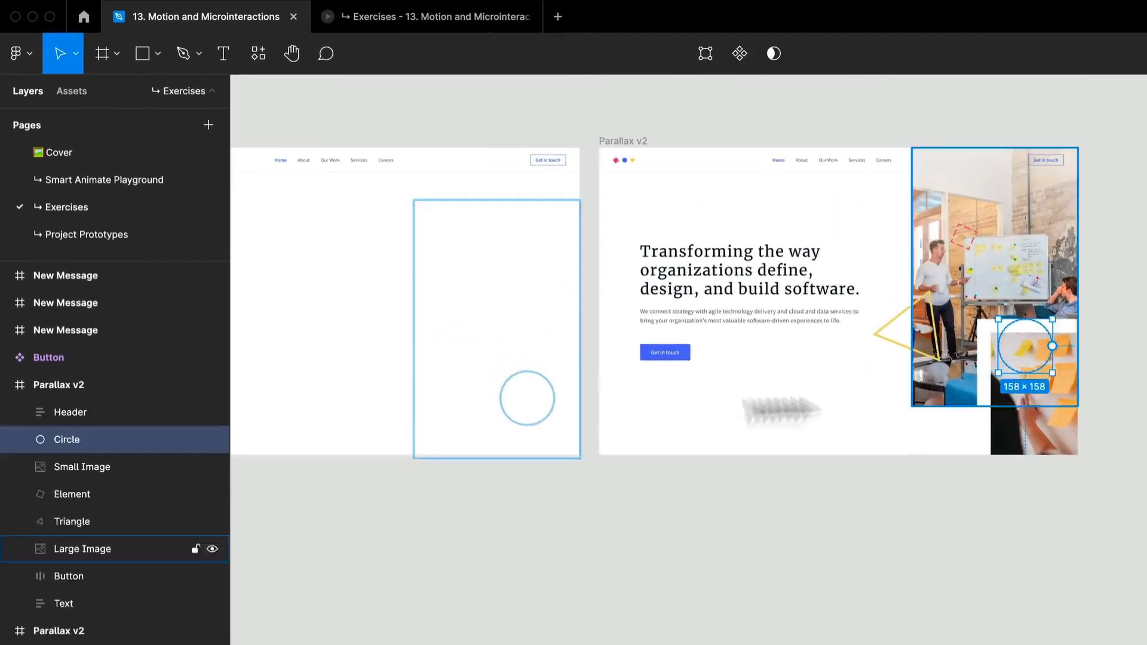
left_click(520, 425)
left_click_drag(549, 421, 547, 448)
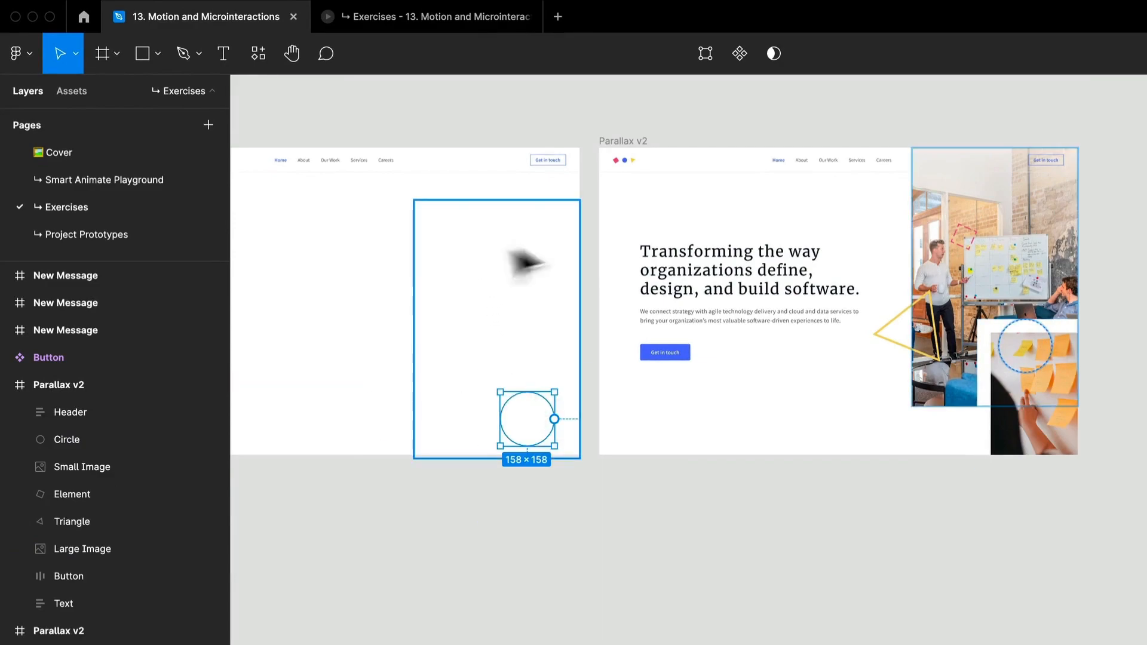
Step: Move the hidden small tilted square lower in the starting Parallax v2 frame and check the animation in the prototype preview
left_click(971, 246)
left_click_drag(466, 267, 468, 297)
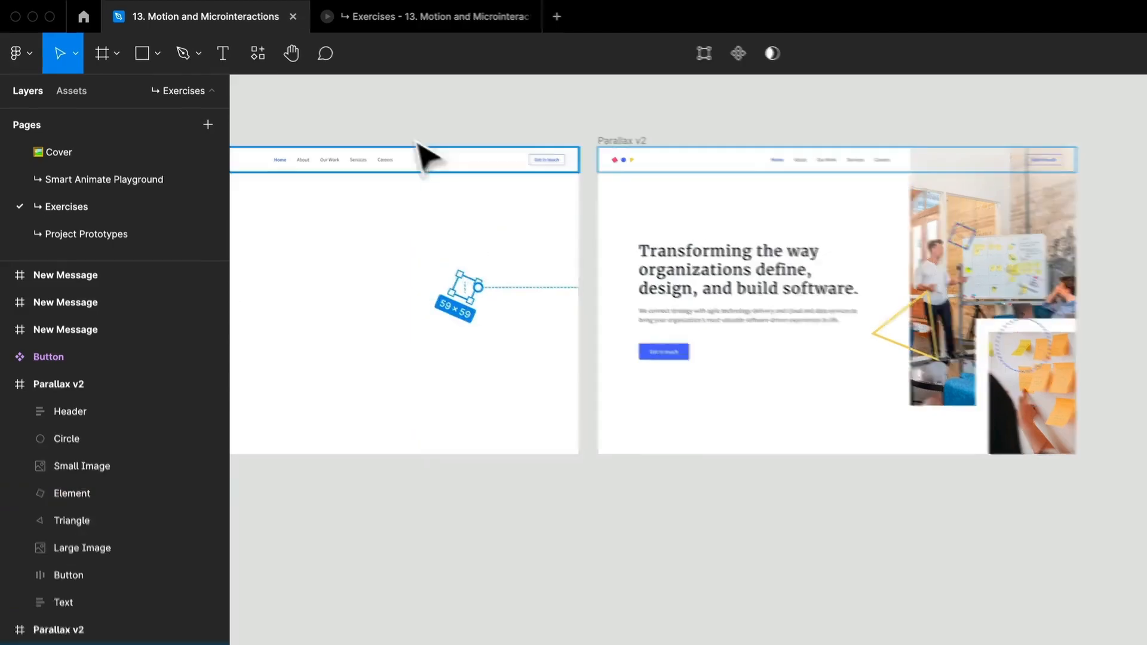
left_click(392, 17)
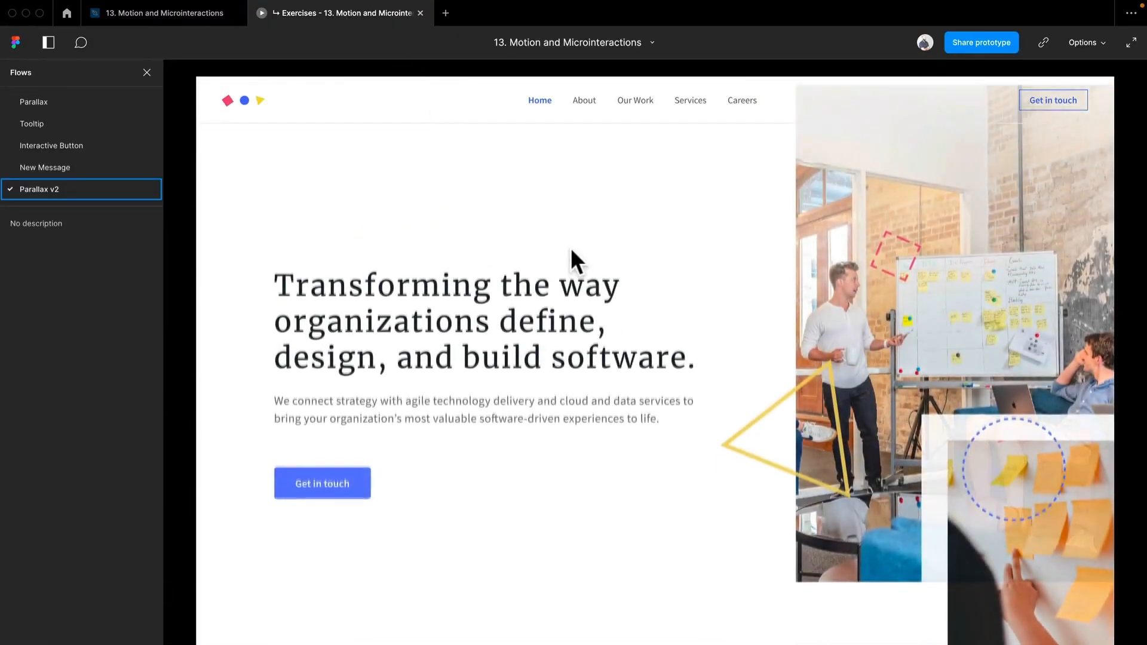
Step: Offset the small tilted square even further down in the starting frame and replay the Parallax v2 flow in the preview
left_click(170, 21)
left_click_drag(373, 236, 384, 263)
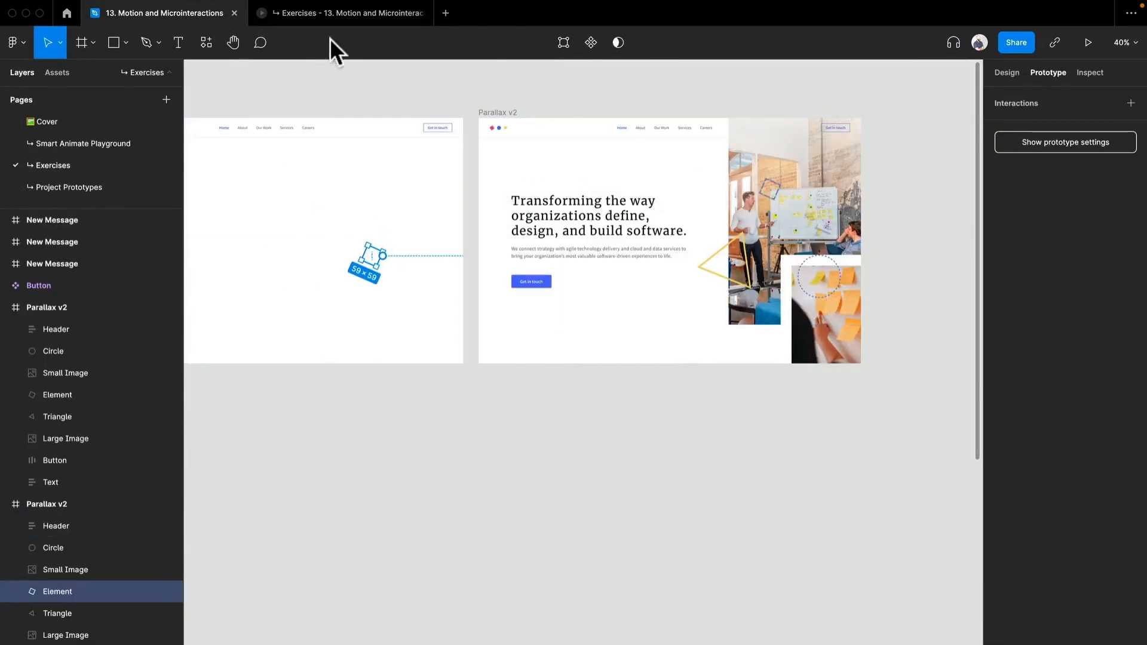
left_click(338, 14)
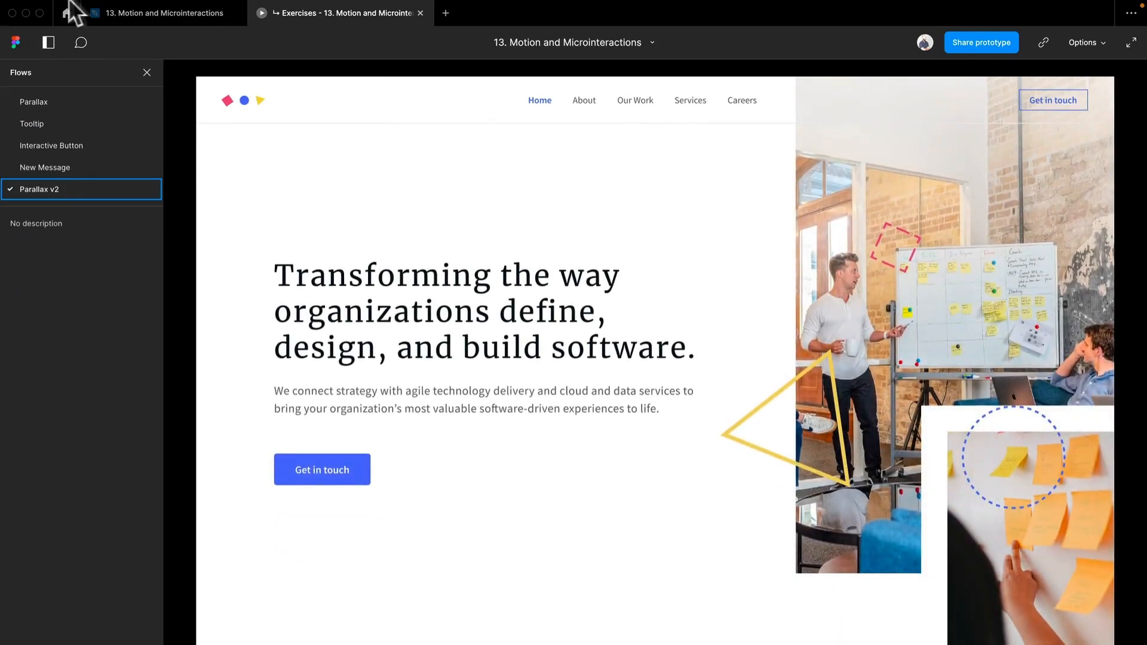
left_click(942, 440)
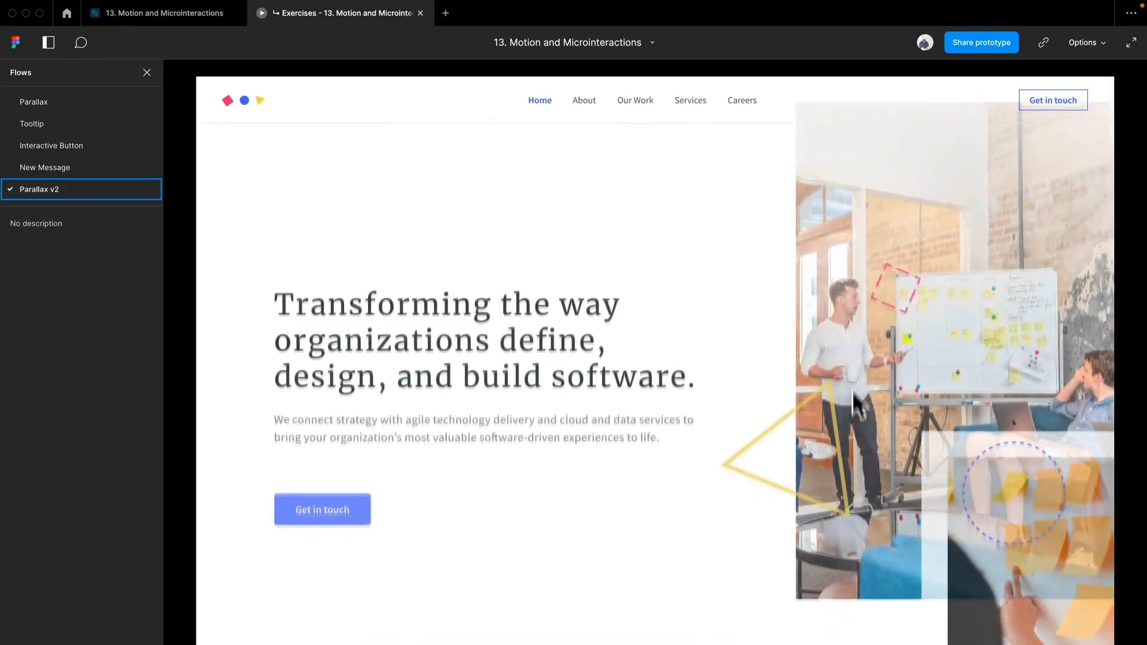